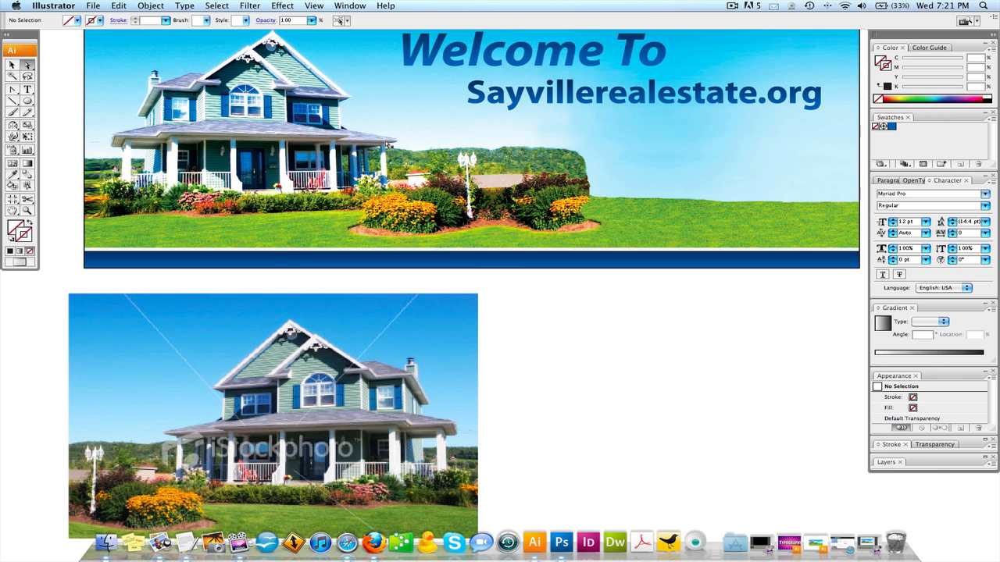
# - Switch to Photoshop and examine the House-Rev.psd picture with the Animation panel out of the way
pyautogui.scroll(-2, 395, 297)
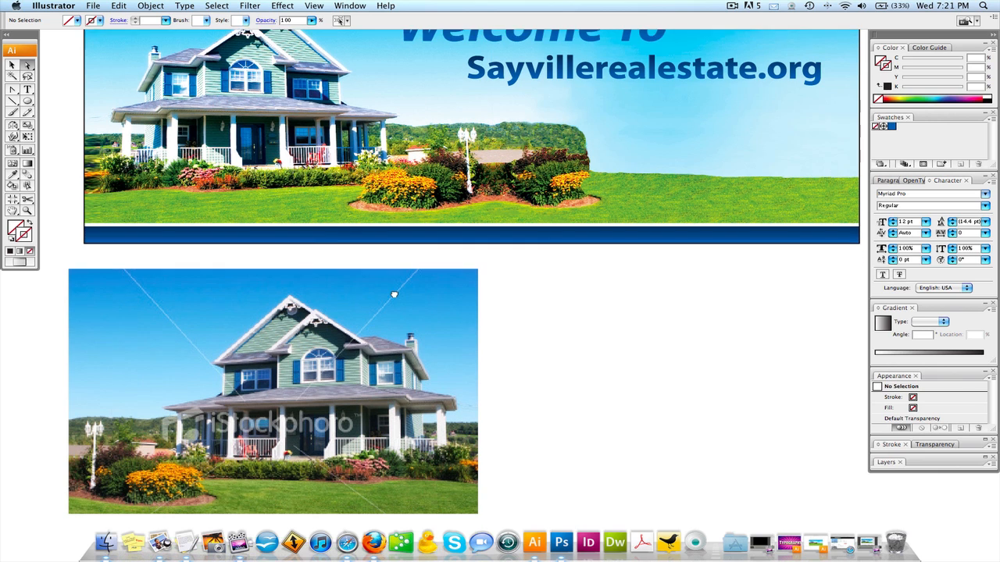
pyautogui.click(560, 543)
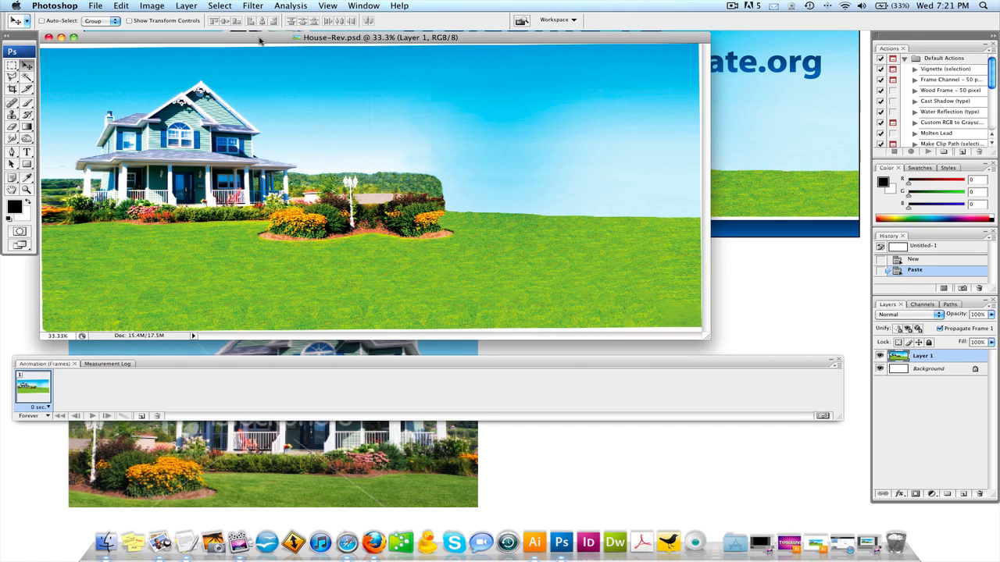
pyautogui.moveTo(253, 37); pyautogui.dragTo(310, 40)
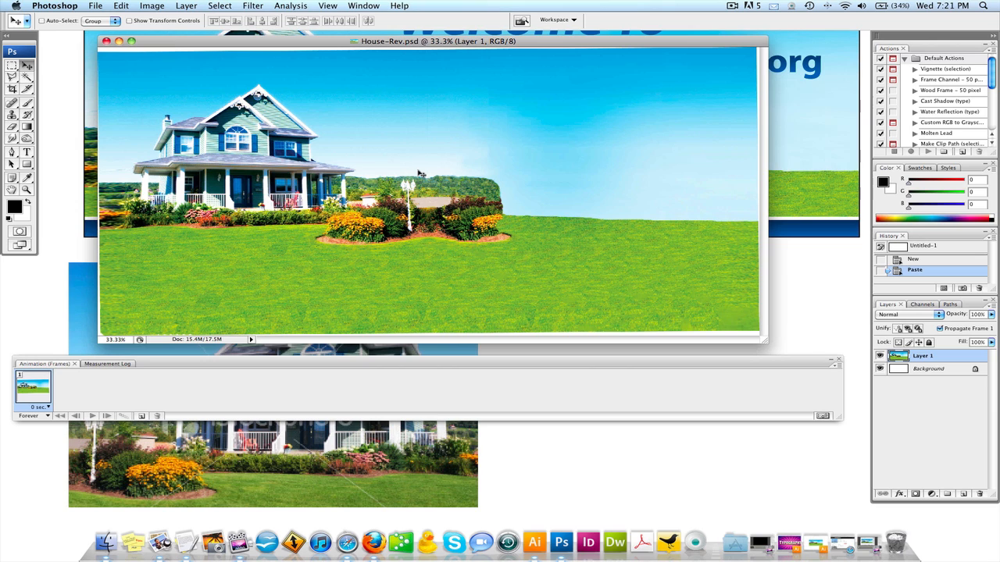
pyautogui.click(831, 361)
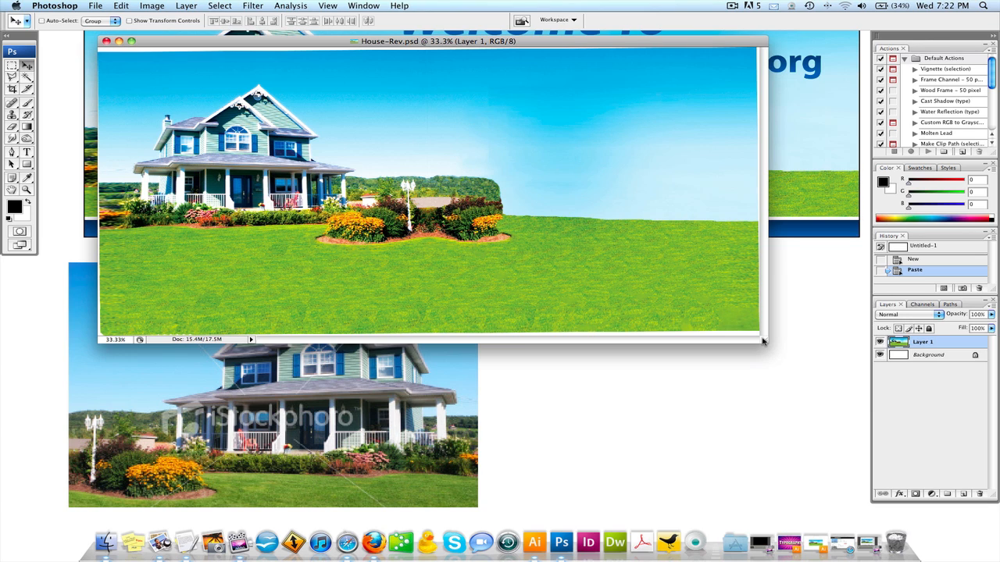
# - Return to Illustrator and check the link information of the placed iStockphoto house picture
pyautogui.click(640, 401)
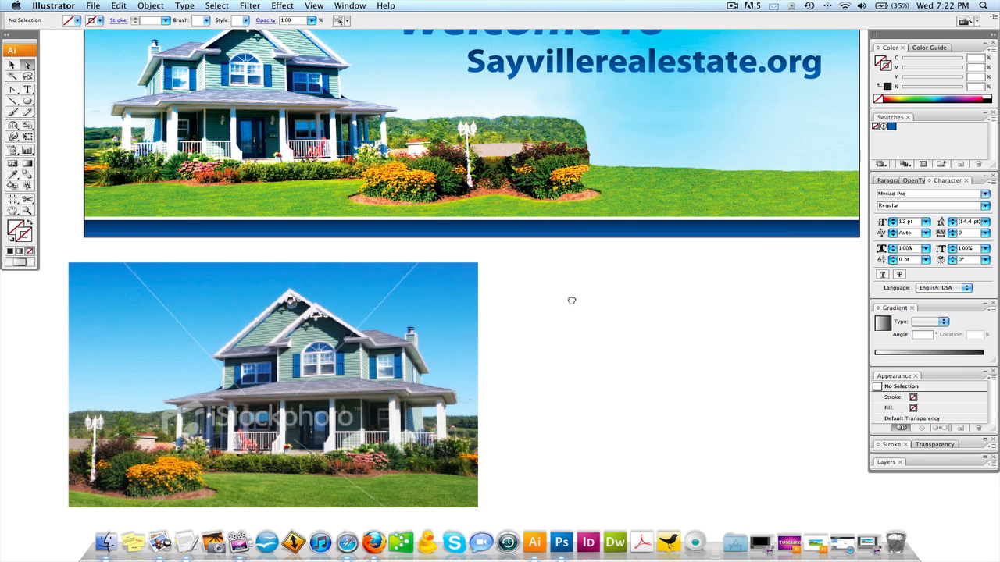
pyautogui.scroll(5, 571, 303)
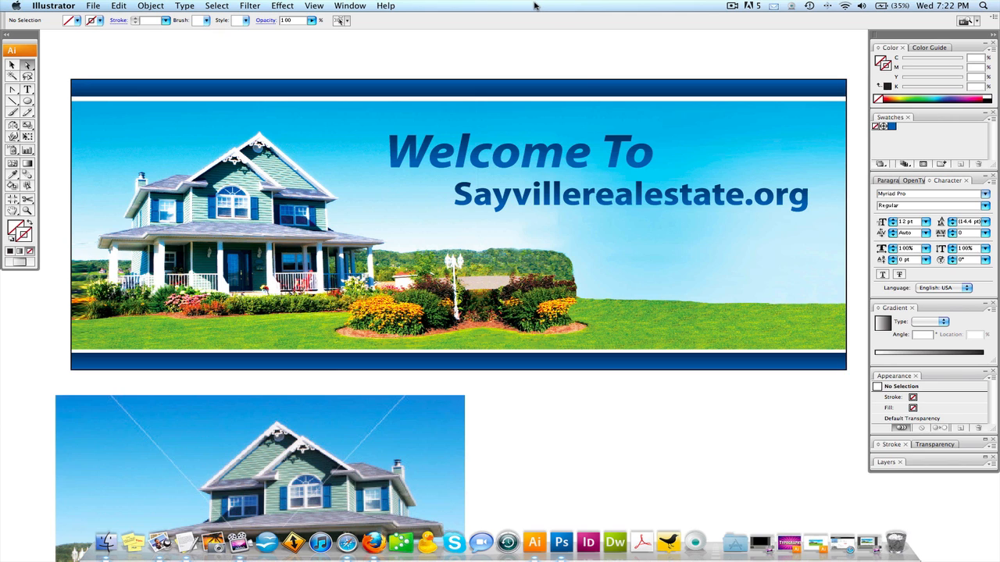
pyautogui.click(358, 6)
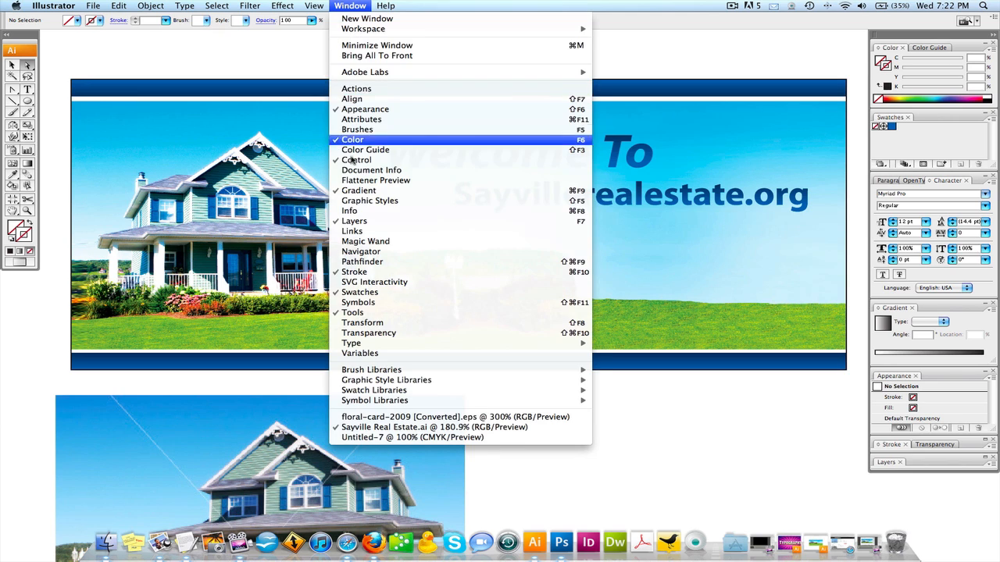
pyautogui.click(370, 231)
pyautogui.moveTo(360, 203); pyautogui.dragTo(400, 203)
pyautogui.click(117, 144)
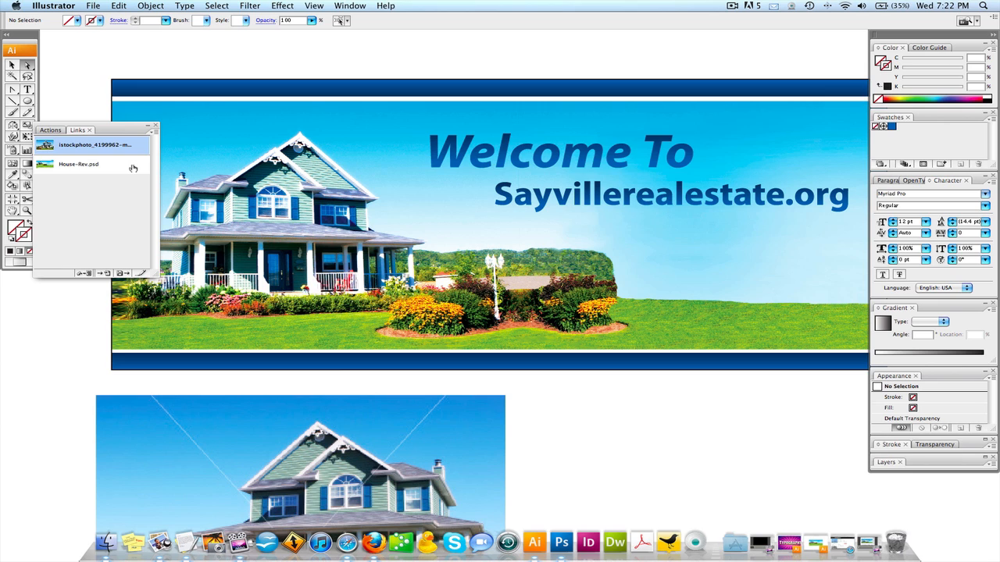
pyautogui.doubleClick(133, 167)
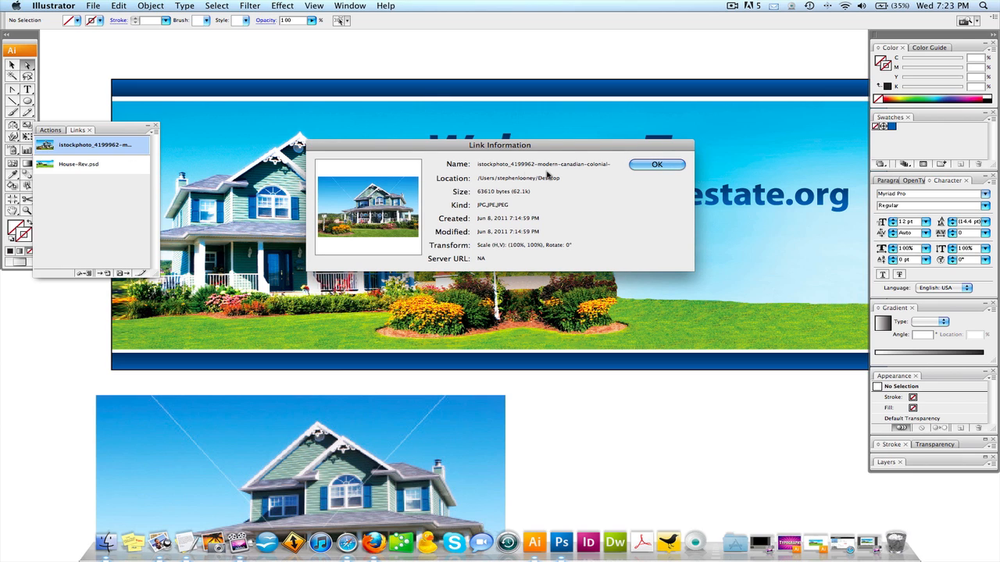
pyautogui.click(654, 165)
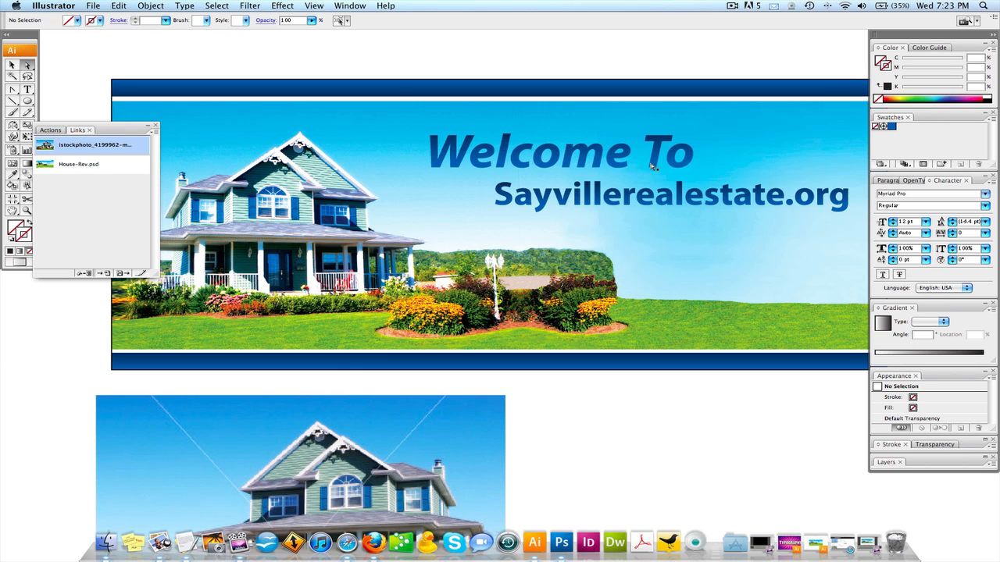
pyautogui.click(352, 58)
pyautogui.click(154, 125)
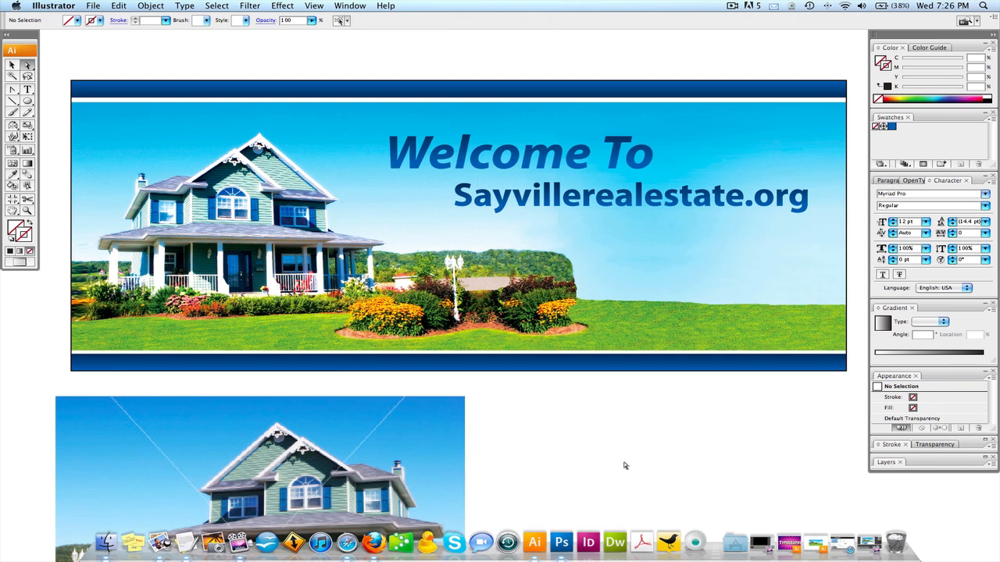
# - Delete the original iStockphoto house picture below the banner
pyautogui.click(336, 442)
pyautogui.press('Delete')
pyautogui.press('space')
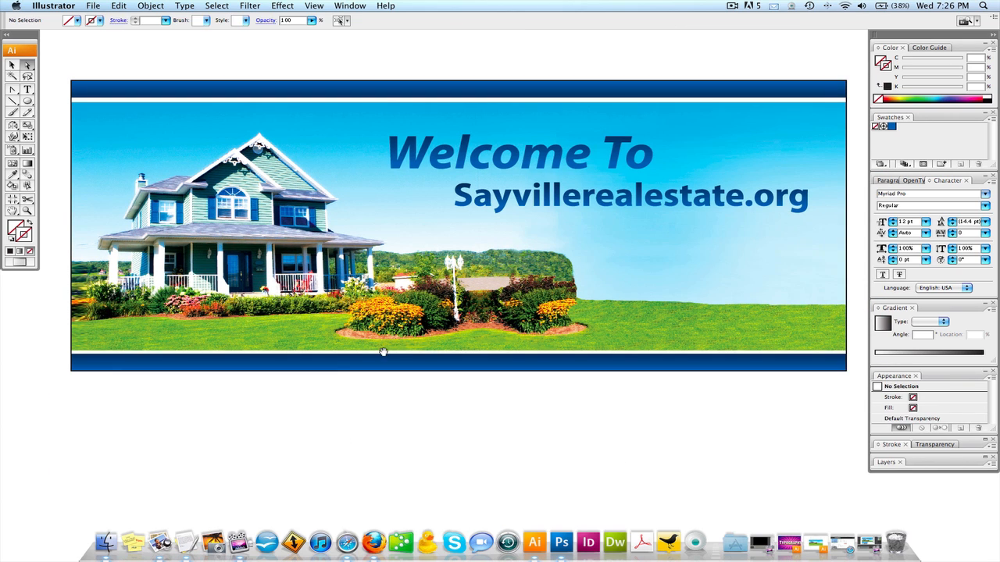
pyautogui.moveTo(384, 351); pyautogui.dragTo(380, 358)
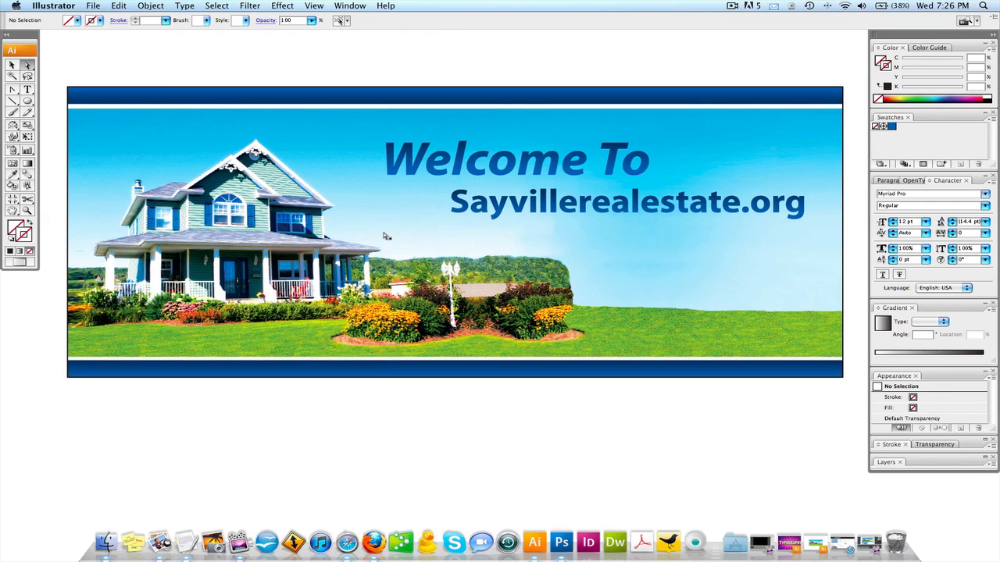
# - Apply the default black-and-white linear gradient to both the "Welcome To" and "Sayvillerealestate.org" text groups
pyautogui.click(421, 168)
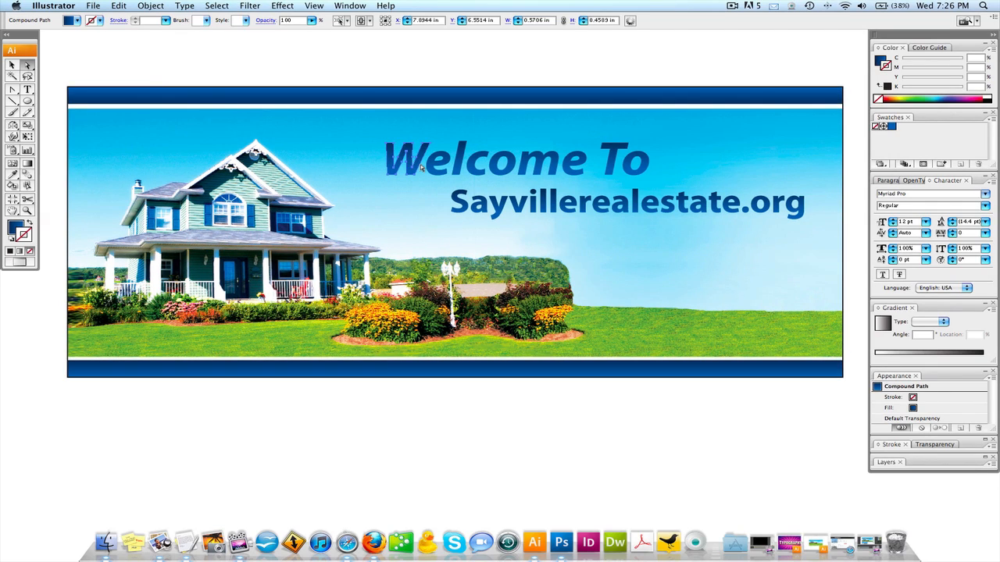
pyautogui.click(14, 65)
pyautogui.click(401, 120)
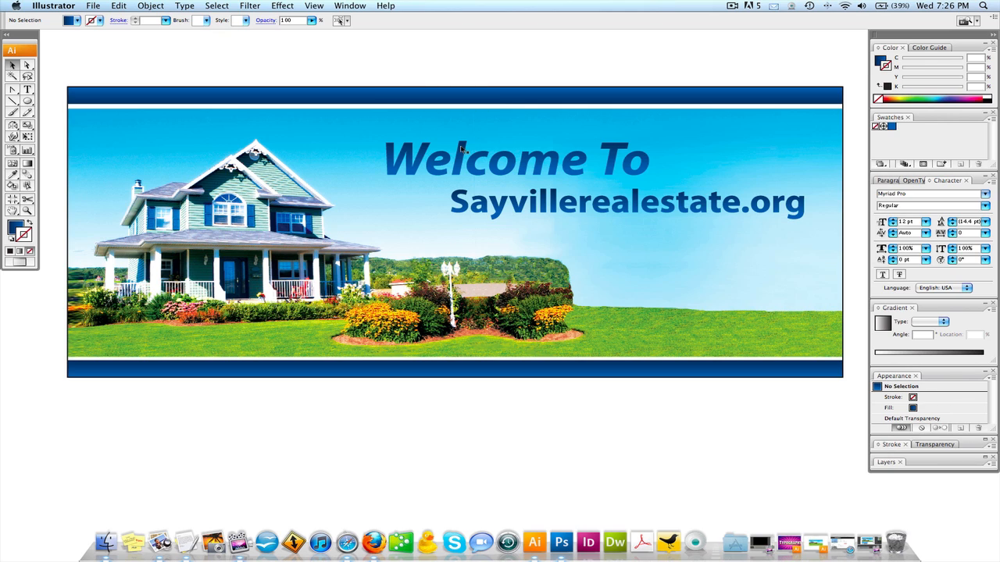
pyautogui.click(470, 176)
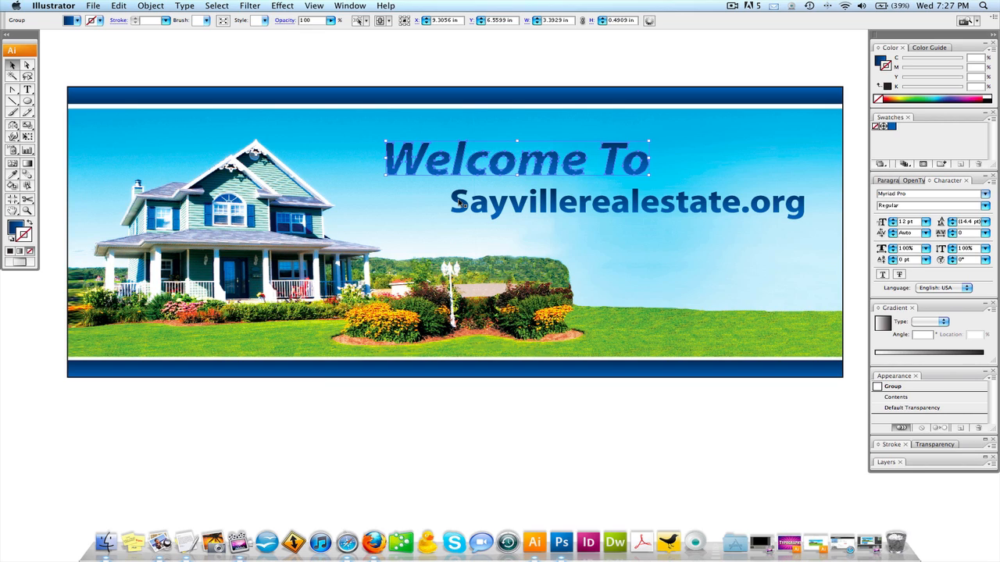
pyautogui.keyDown('shift'); pyautogui.click(460, 202); pyautogui.keyUp('shift')
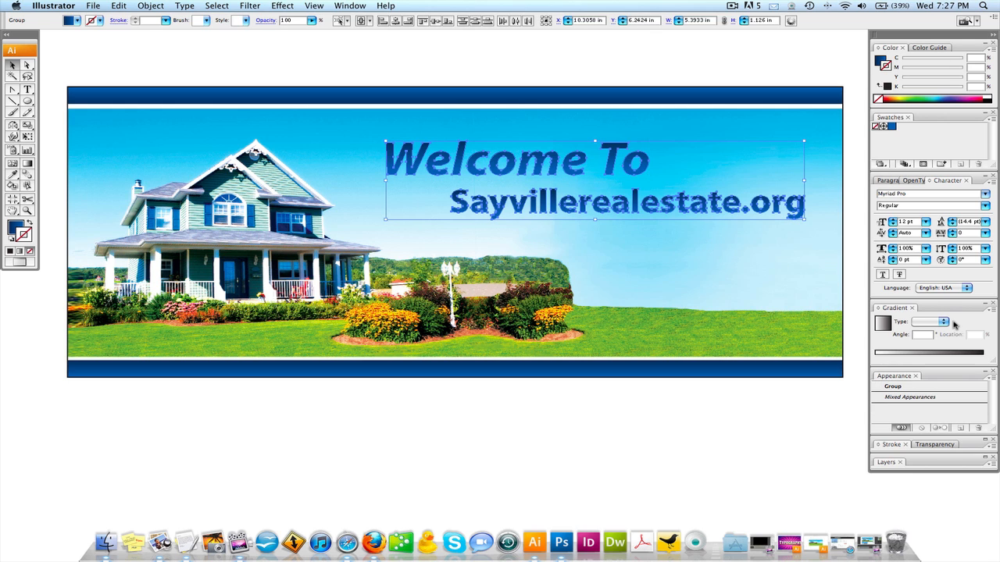
pyautogui.click(883, 323)
pyautogui.click(509, 135)
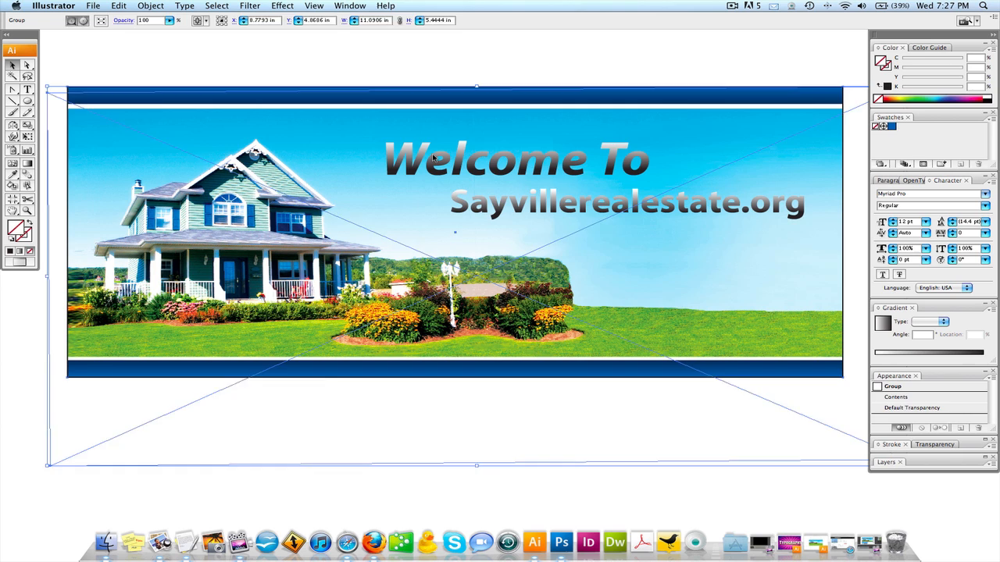
# - Redraw the gradient vertically across both headline lines as one continuous blend and deselect them
pyautogui.click(434, 157)
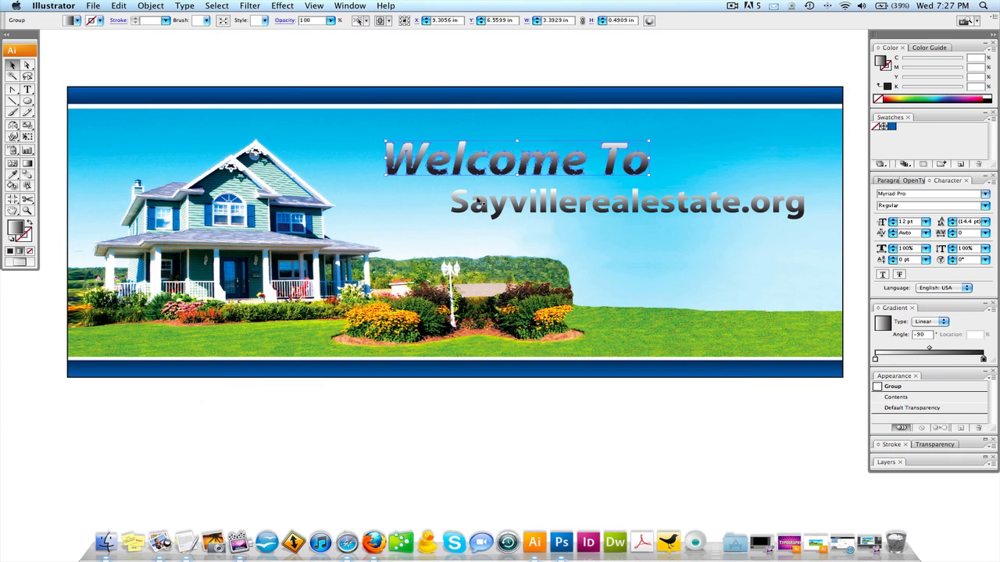
pyautogui.keyDown('shift'); pyautogui.click(466, 201); pyautogui.keyUp('shift')
pyautogui.click(28, 164)
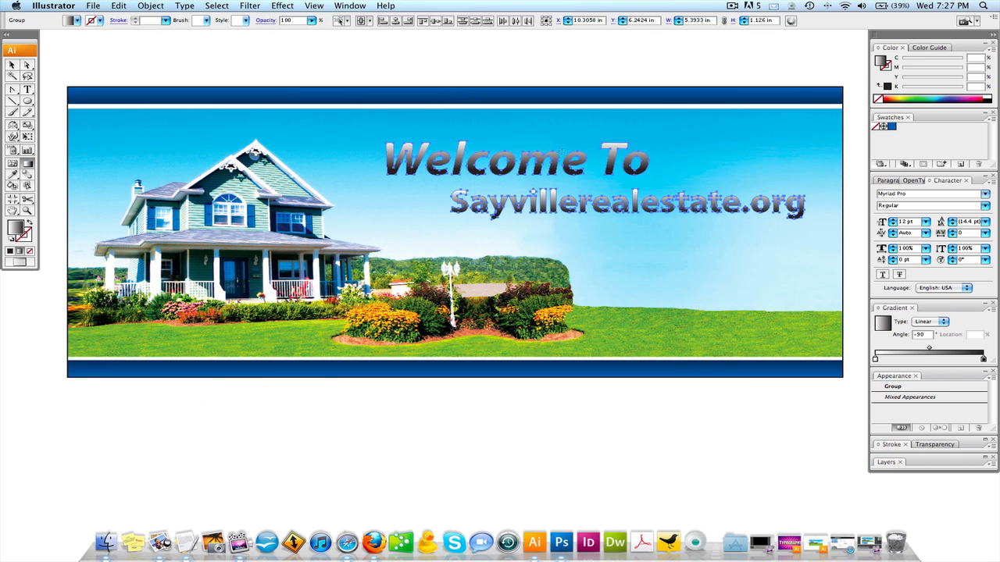
pyautogui.moveTo(572, 202); pyautogui.dragTo(573, 212)
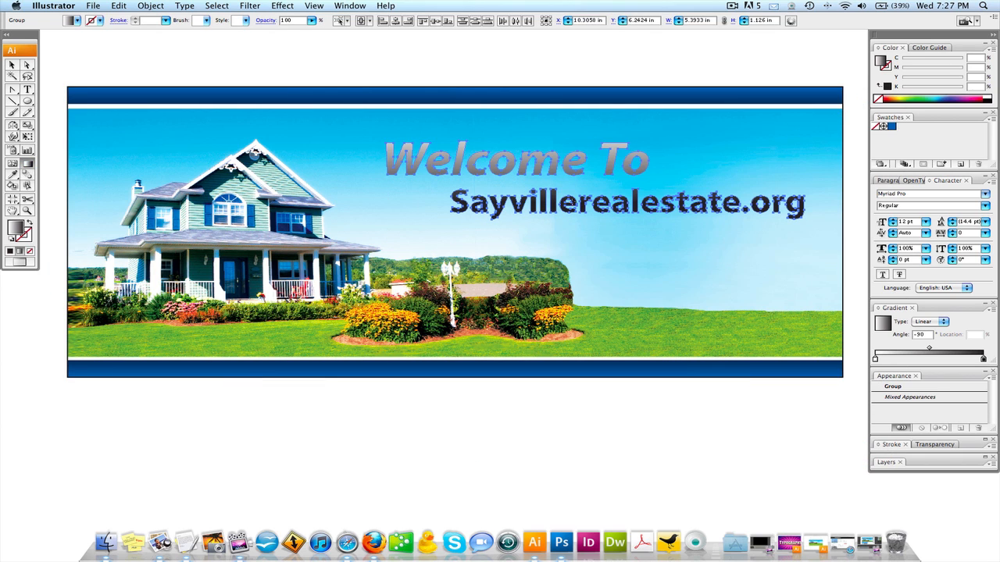
pyautogui.click(12, 64)
pyautogui.click(377, 72)
# - Undo the black-and-white gradient changes on both headline lines, keeping the stock photo deleted
pyautogui.press('super+z')
pyautogui.press('super+z')
pyautogui.press('super+z')
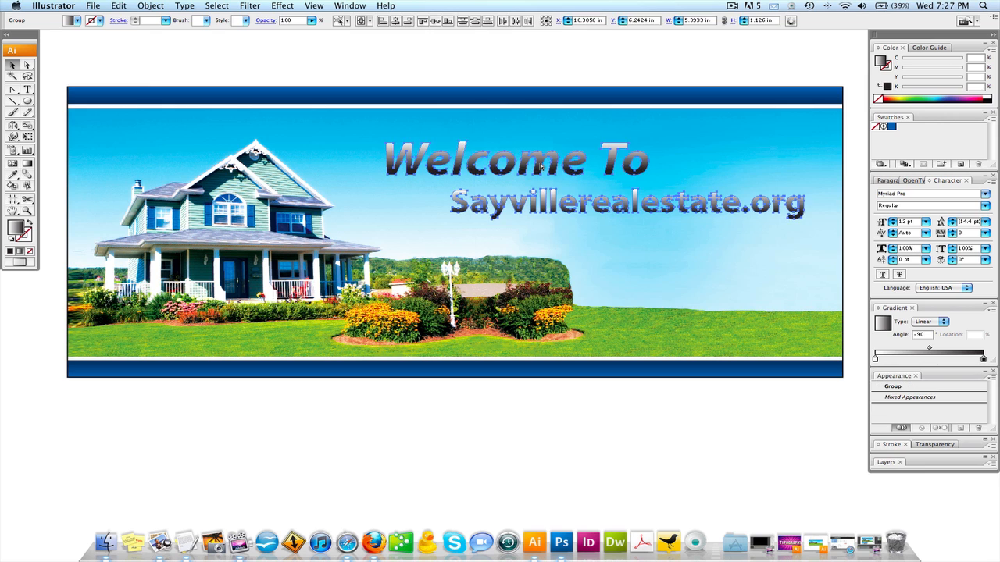
pyautogui.click(479, 68)
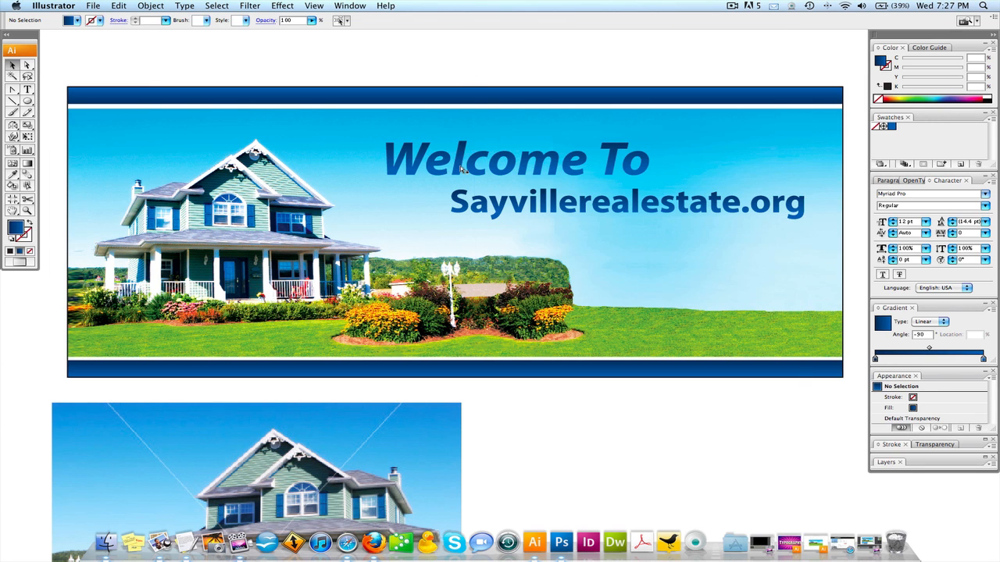
pyautogui.press('super+z')
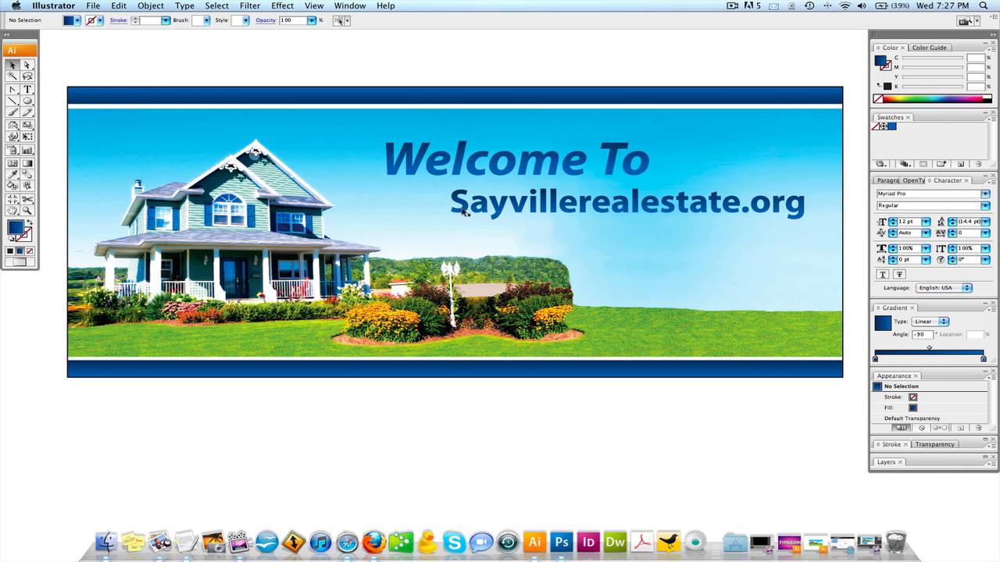
# - Redraw the blue linear gradient downward across the "Welcome To" text and deselect it
pyautogui.click(463, 145)
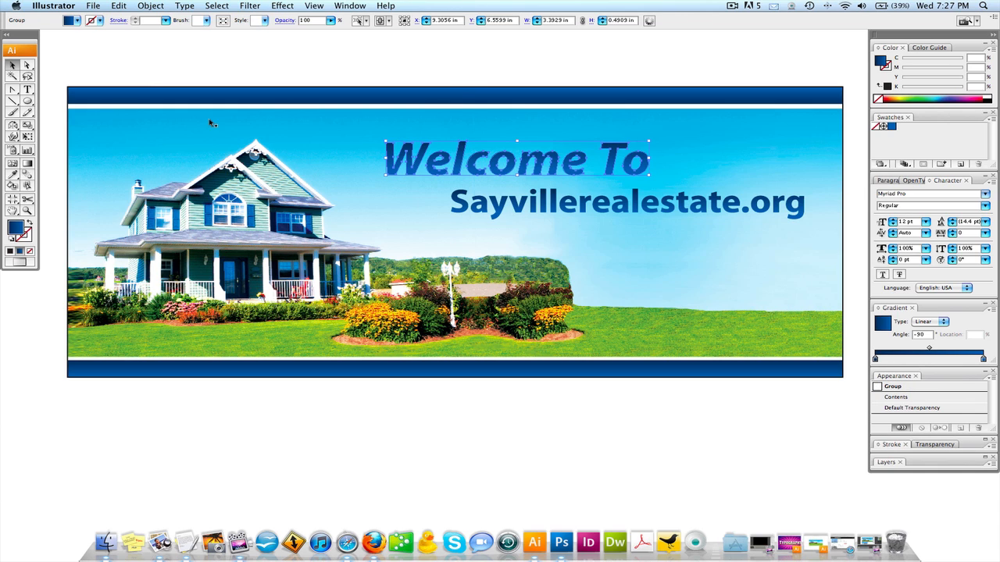
pyautogui.click(27, 163)
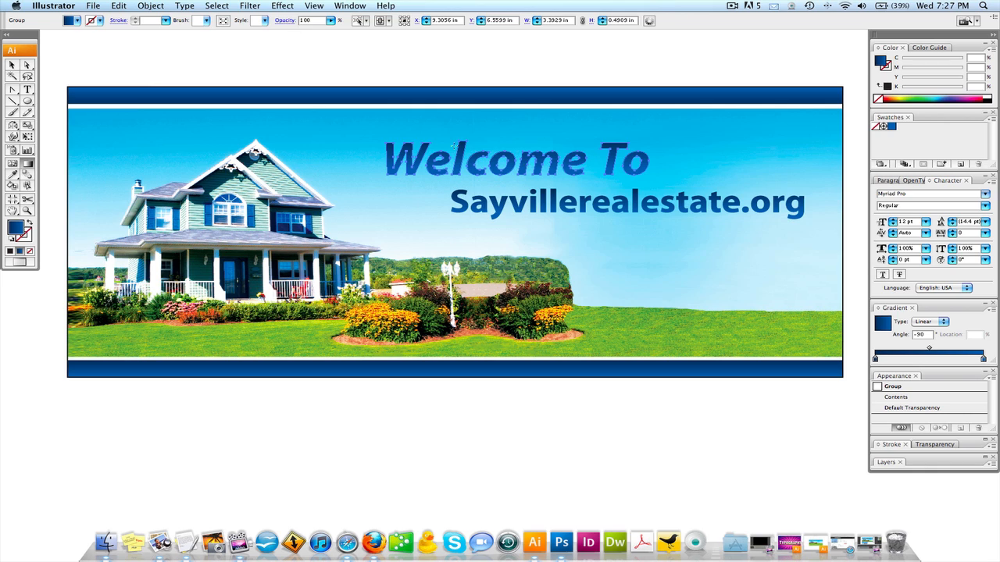
pyautogui.moveTo(454, 164); pyautogui.dragTo(432, 252)
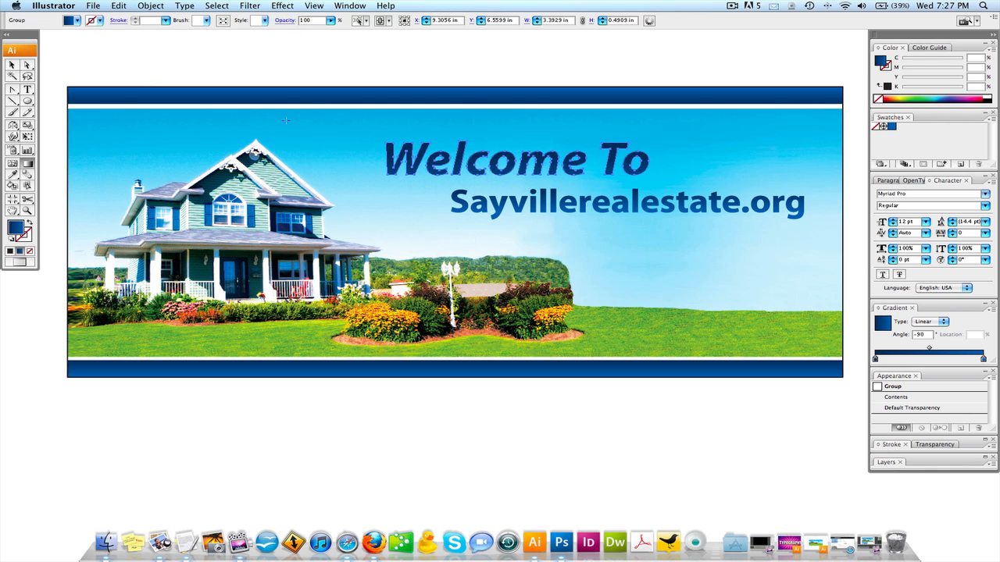
pyautogui.click(10, 65)
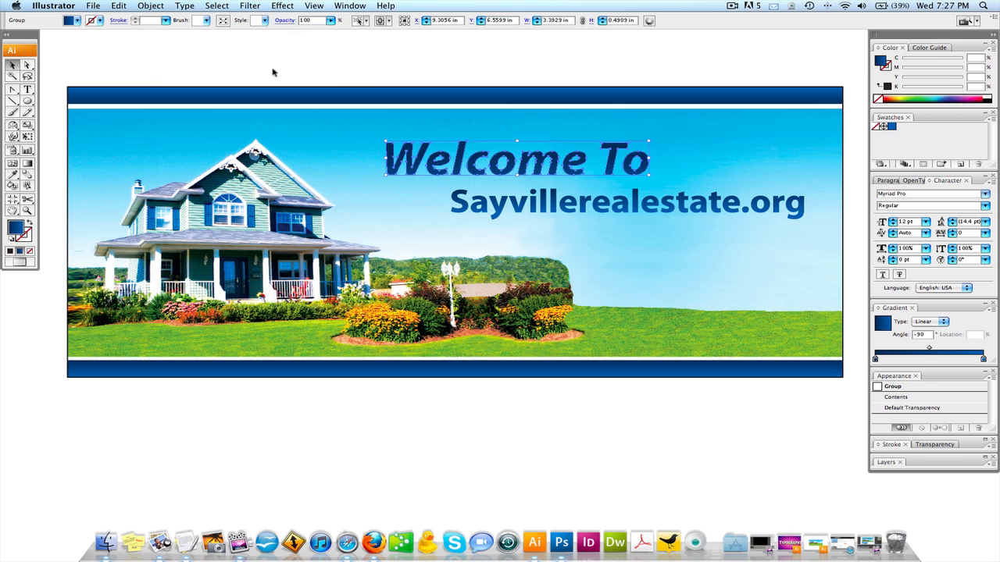
pyautogui.click(389, 72)
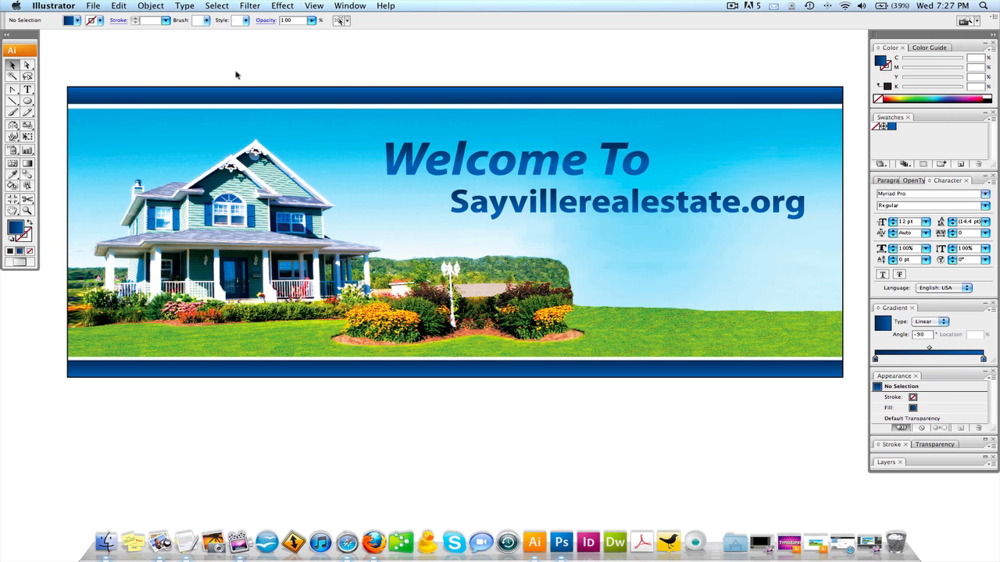
# - Select the clipped group that holds the banner's linked House-Rev.psd image
pyautogui.click(28, 67)
pyautogui.click(176, 197)
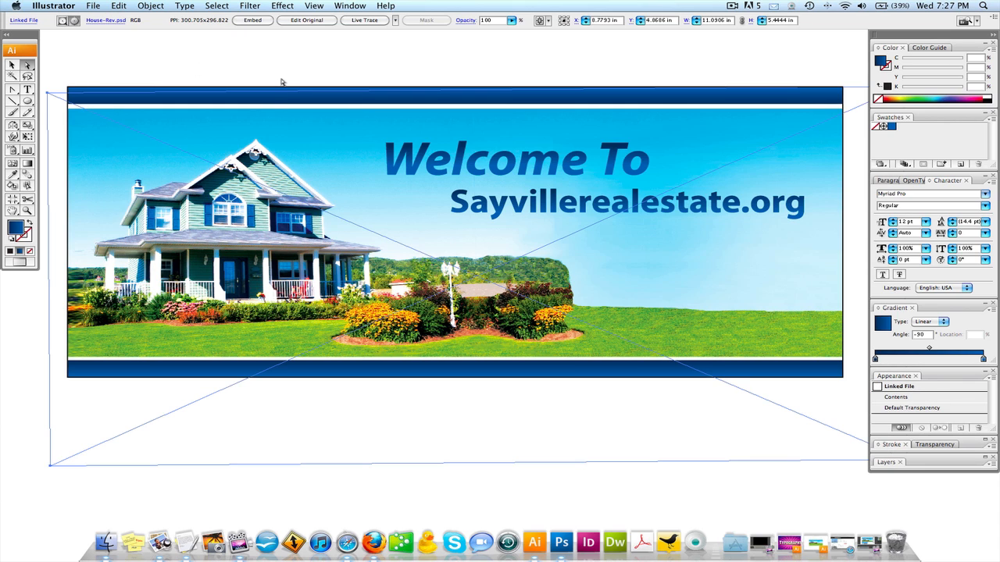
pyautogui.click(12, 66)
pyautogui.hscroll(-2, 411, 229)
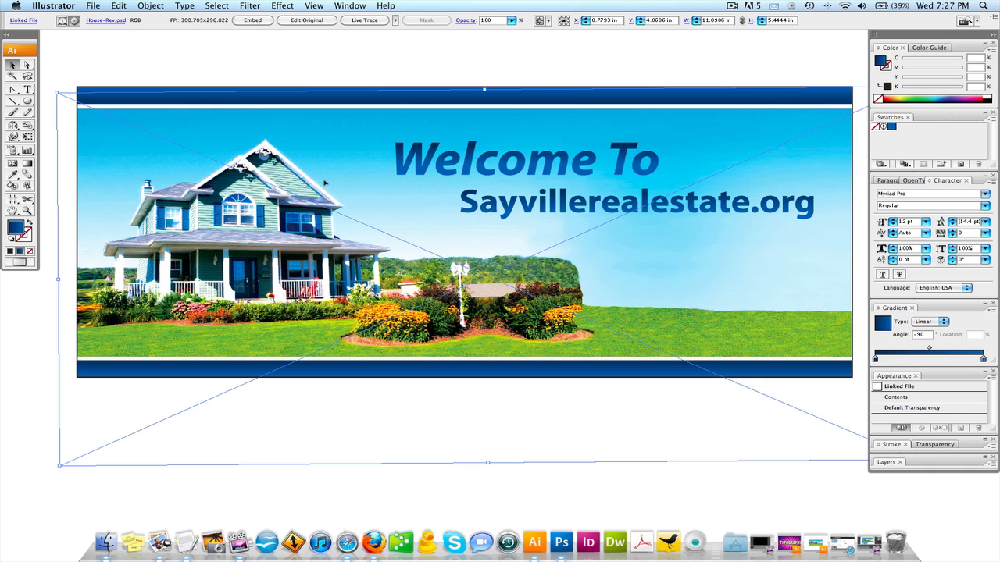
pyautogui.click(80, 54)
pyautogui.click(163, 150)
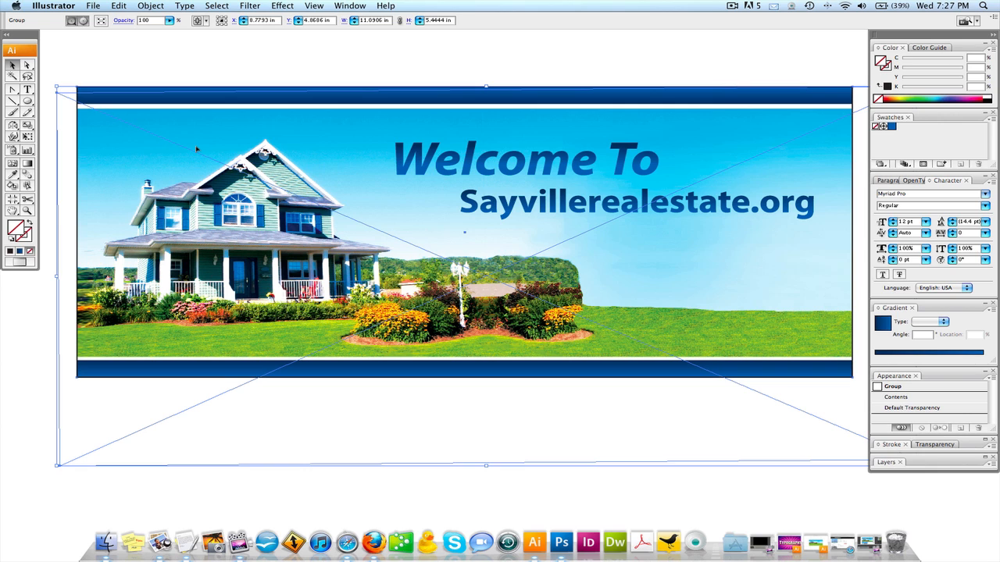
# - Try releasing the banner group's clipping mask and undo the release
pyautogui.rightClick(197, 149)
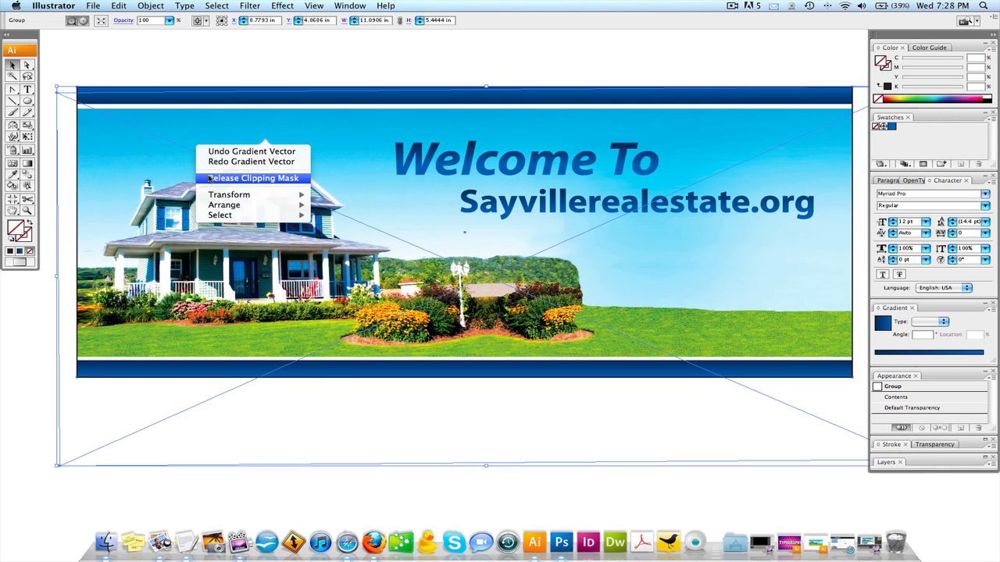
pyautogui.click(211, 178)
pyautogui.press('super+z')
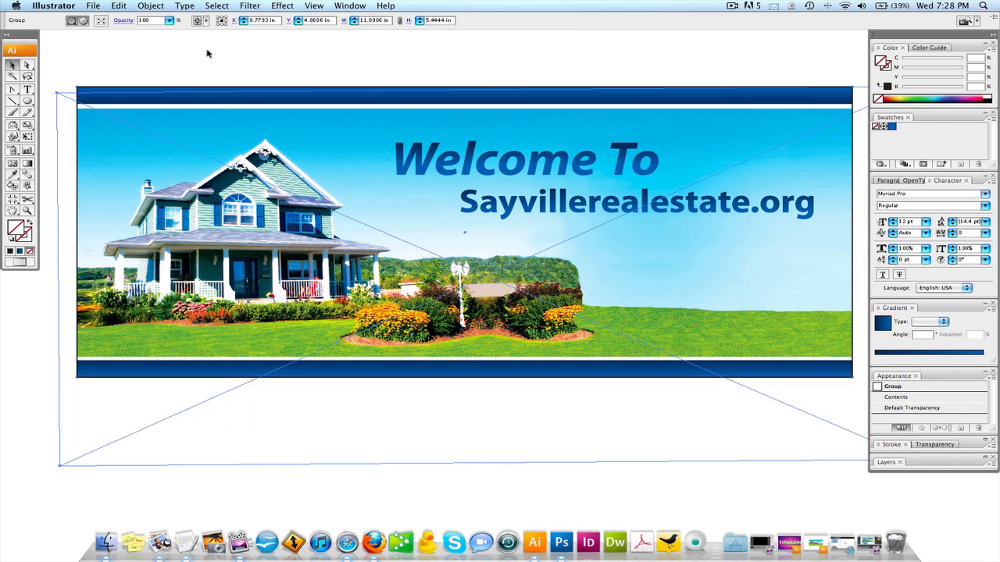
# - Release the clipping mask on the banner's house image group and deselect everything
pyautogui.click(151, 5)
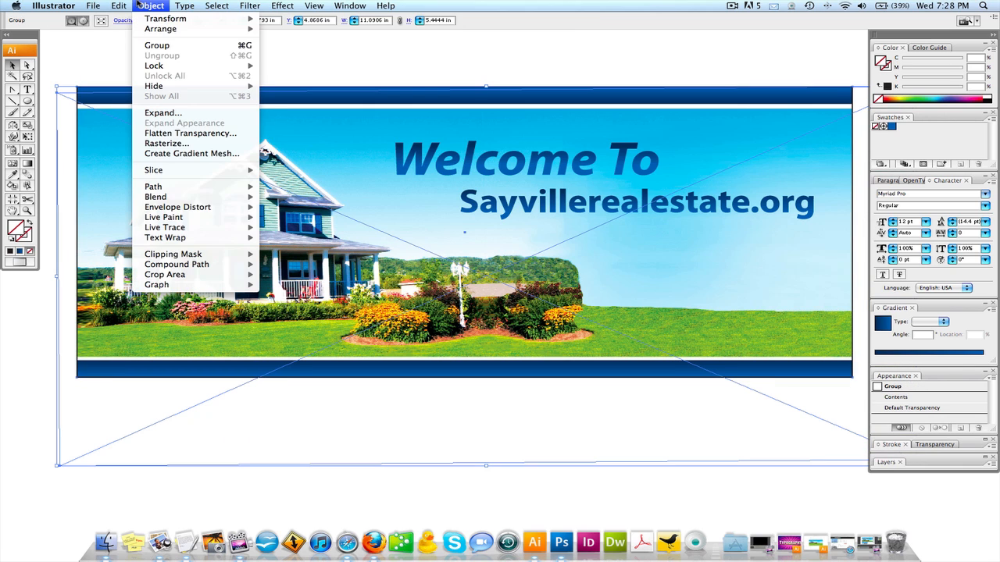
pyautogui.moveTo(214, 257)
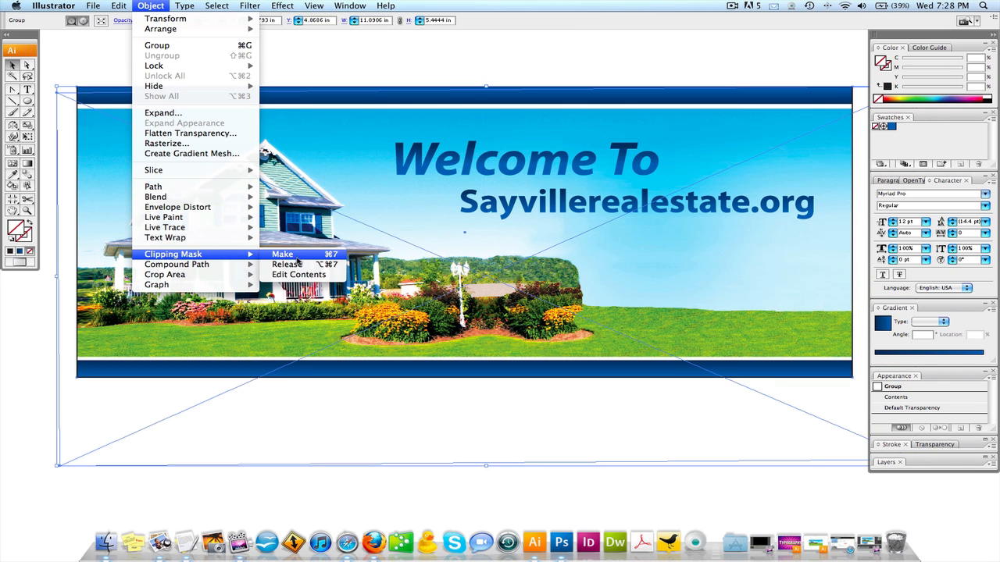
pyautogui.click(302, 265)
pyautogui.press('super+shift+a')
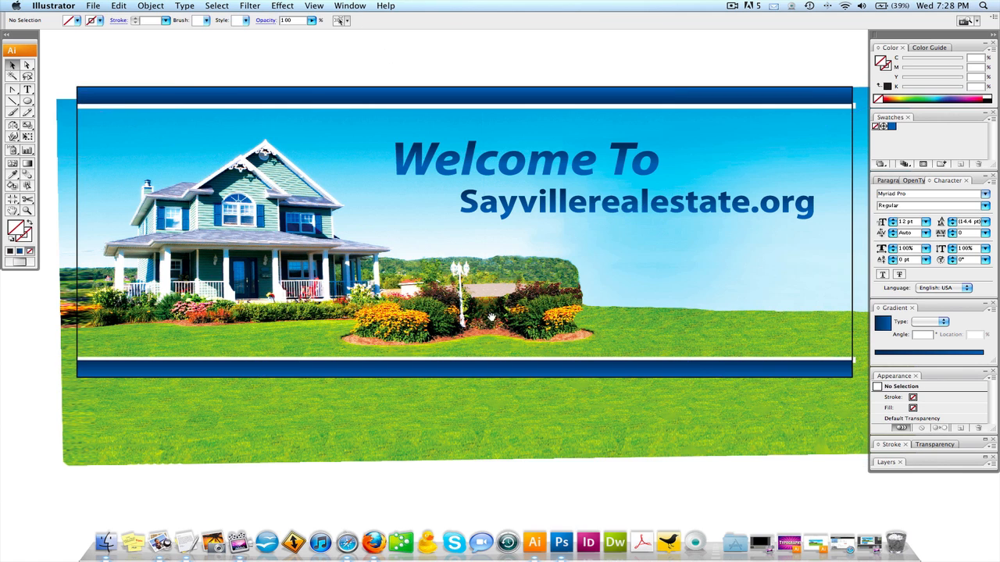
# - Try moving the unmasked house image upward off the banner and undo the move
pyautogui.keyDown('alt'); pyautogui.keyDown('super'); pyautogui.click(503, 338); pyautogui.keyUp('super'); pyautogui.keyUp('alt')
pyautogui.moveTo(430, 379); pyautogui.dragTo(418, 112)
pyautogui.press('super+z')
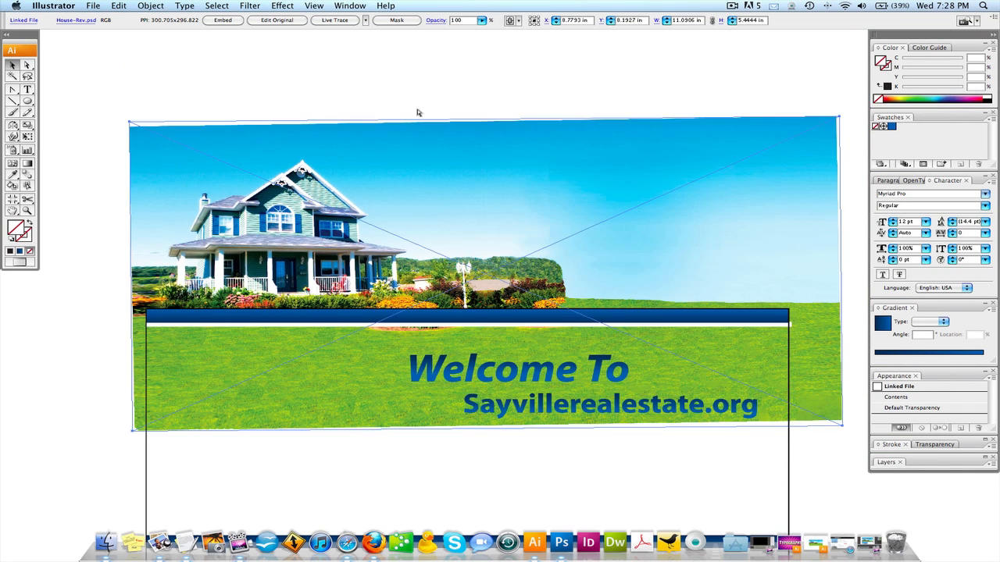
pyautogui.press('super+z')
# - Undo the release of the banner's clipping mask and deselect the restored group
pyautogui.click(477, 238)
pyautogui.moveTo(480, 240); pyautogui.dragTo(473, 146)
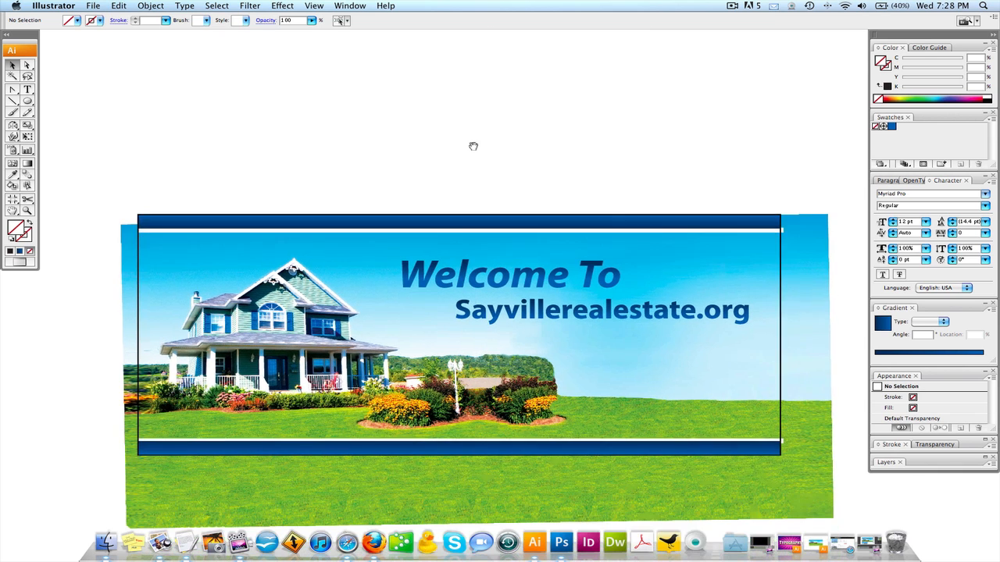
pyautogui.press('super+z')
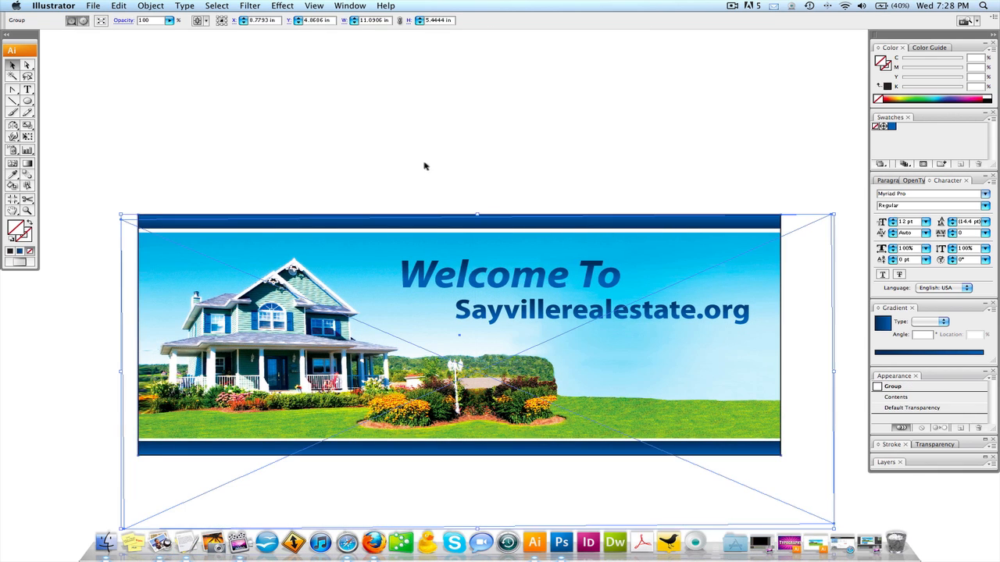
pyautogui.click(424, 164)
pyautogui.moveTo(479, 259); pyautogui.dragTo(480, 227)
# - Try rotating only the House-Rev.psd image inside the clipping mask slightly with Free Transform, undo it and deselect the image
pyautogui.press('a')
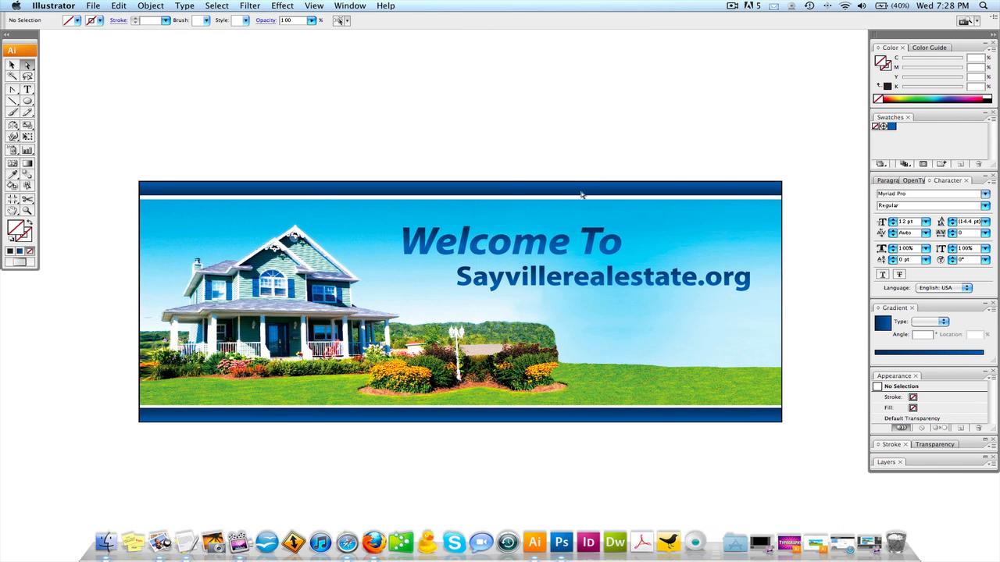
pyautogui.click(556, 342)
pyautogui.press('e')
pyautogui.moveTo(837, 174); pyautogui.dragTo(851, 184)
pyautogui.press('super+shift+z')
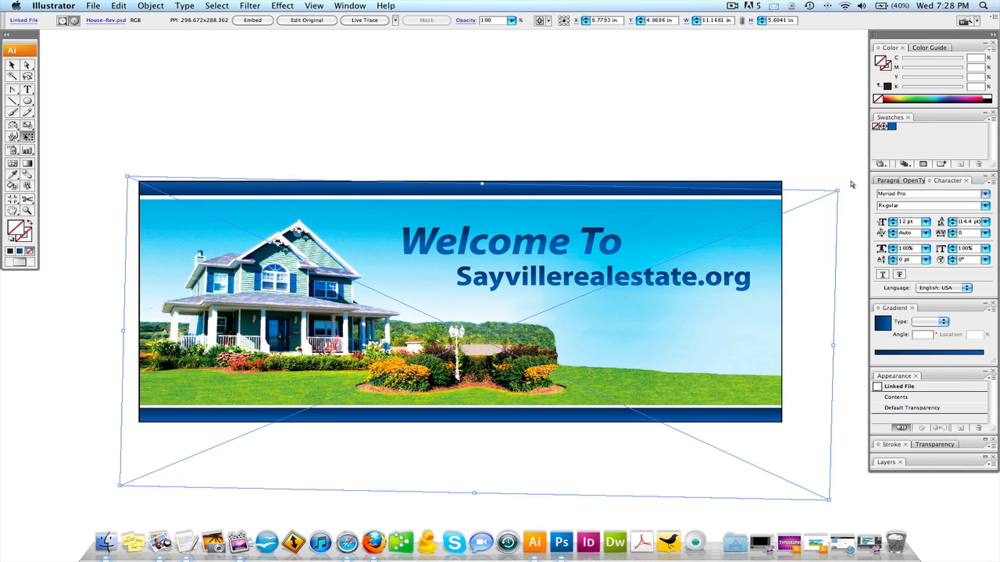
pyautogui.press('super+z')
pyautogui.press('a')
pyautogui.click(411, 147)
pyautogui.moveTo(500, 245); pyautogui.dragTo(500, 207)
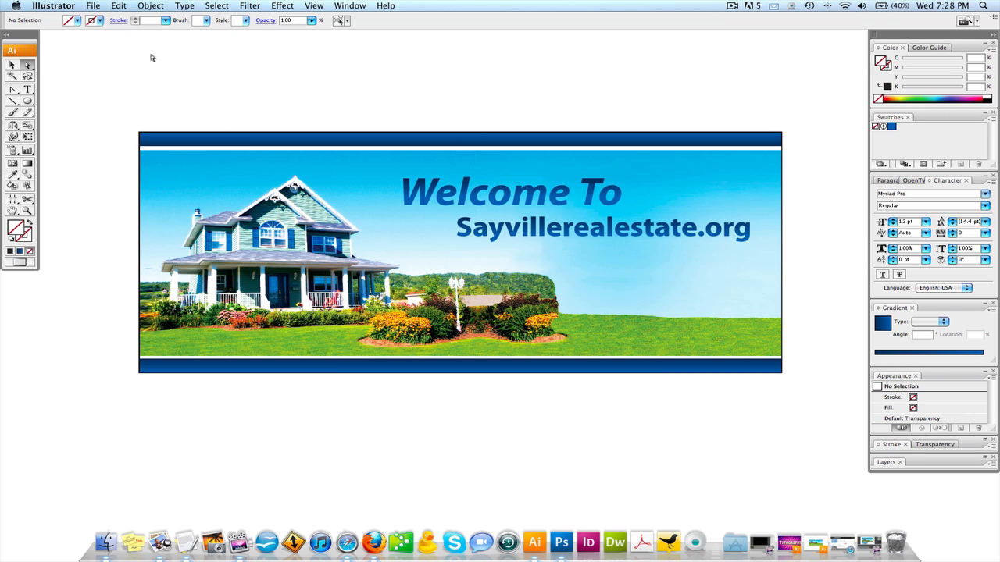
# - Examine the masked banner's house, text and blue bars up close and return to the full banner view
pyautogui.click(11, 64)
pyautogui.press('super+space')
pyautogui.keyDown('super'); pyautogui.click(461, 255); pyautogui.keyUp('super')
pyautogui.keyDown('alt'); pyautogui.keyDown('super'); pyautogui.click(498, 265); pyautogui.keyUp('super'); pyautogui.keyUp('alt')
pyautogui.moveTo(138, 166); pyautogui.dragTo(361, 352)
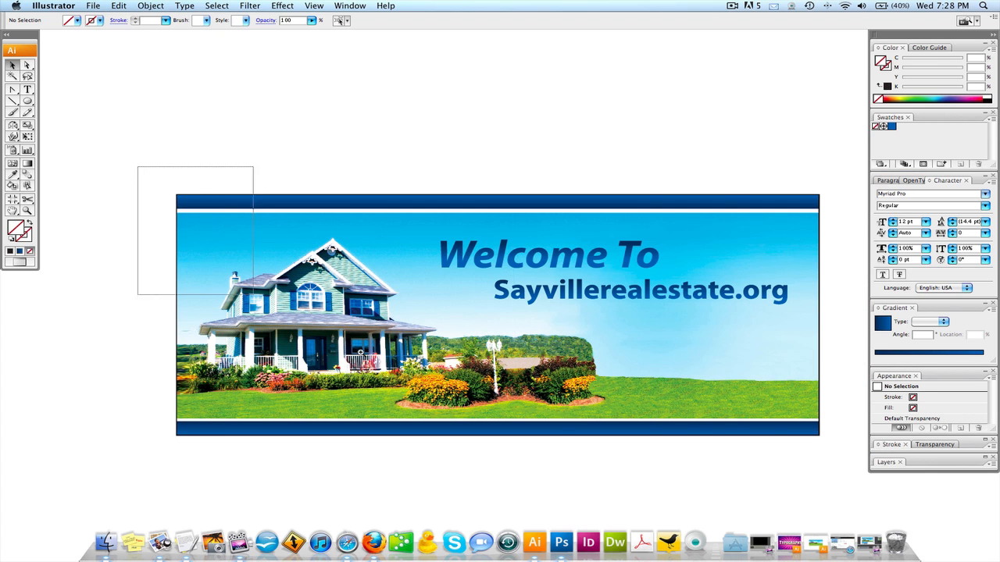
pyautogui.moveTo(253, 295); pyautogui.dragTo(851, 472)
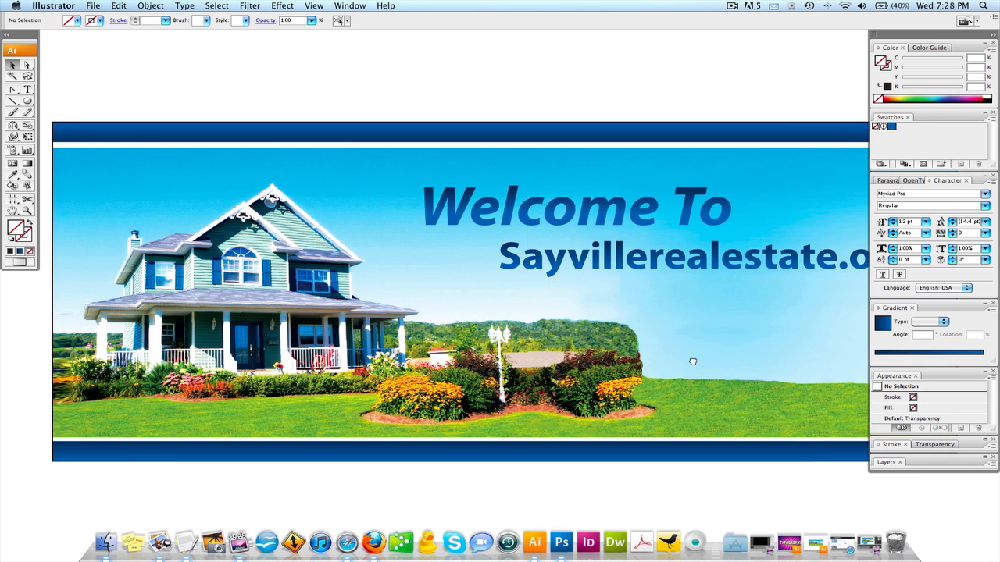
pyautogui.moveTo(693, 362); pyautogui.dragTo(687, 359)
pyautogui.keyDown('alt'); pyautogui.keyDown('super'); pyautogui.click(661, 344); pyautogui.keyUp('super'); pyautogui.keyUp('alt')
pyautogui.moveTo(517, 298); pyautogui.dragTo(633, 348)
pyautogui.keyDown('alt'); pyautogui.keyDown('super'); pyautogui.click(522, 294); pyautogui.keyUp('super'); pyautogui.keyUp('alt')
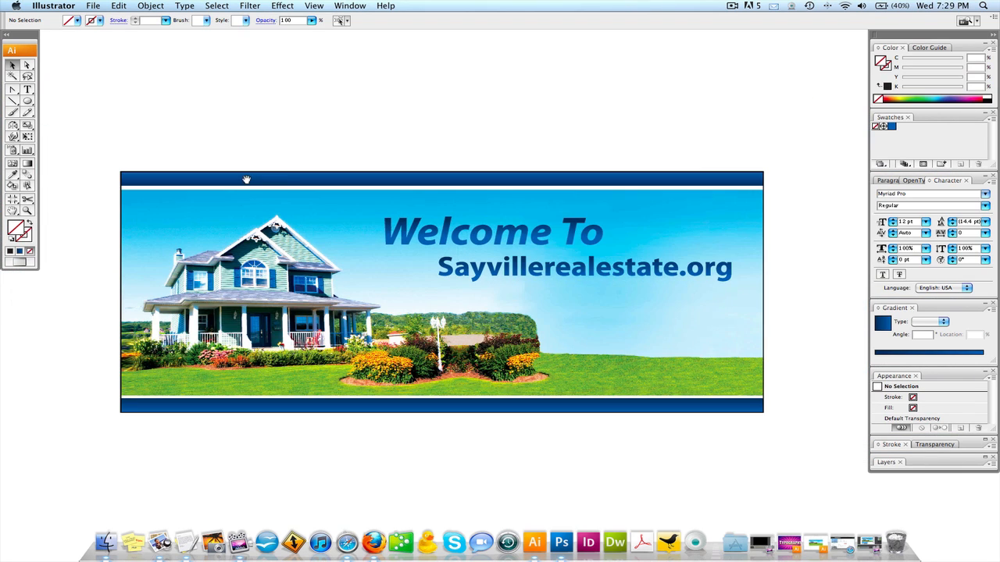
# - Select the banner's upper blue bar and fill it with the solid blue swatch
pyautogui.click(285, 181)
pyautogui.click(306, 155)
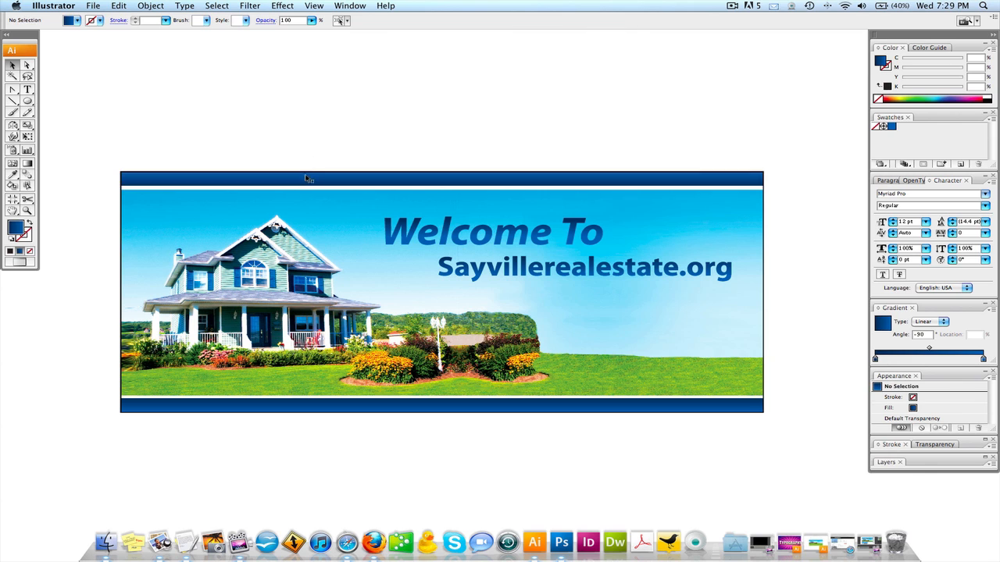
pyautogui.click(308, 178)
pyautogui.click(892, 128)
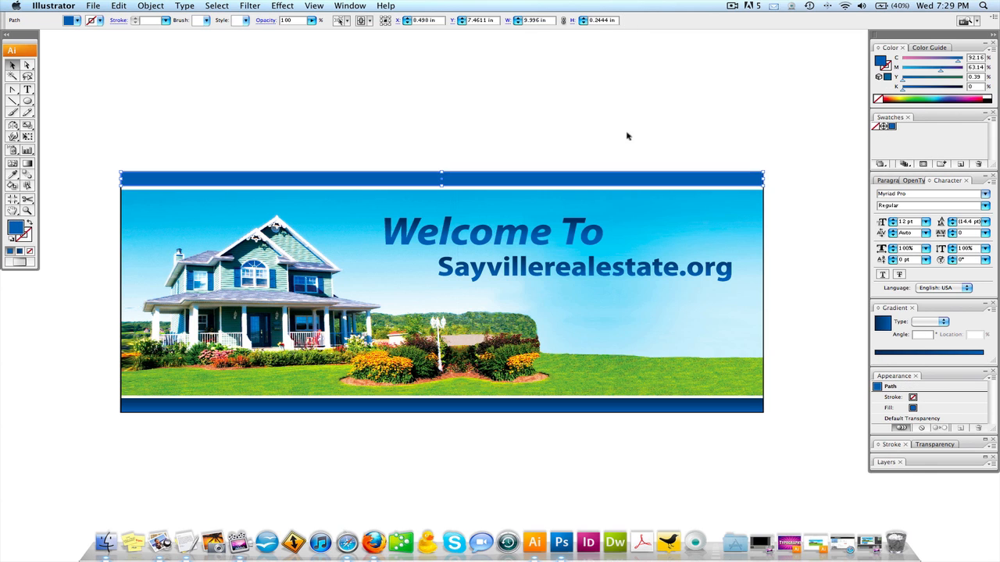
# - Restore the upper bar's blue linear gradient fill and select the bar again
pyautogui.click(615, 143)
pyautogui.moveTo(603, 164); pyautogui.dragTo(605, 159)
pyautogui.click(605, 164)
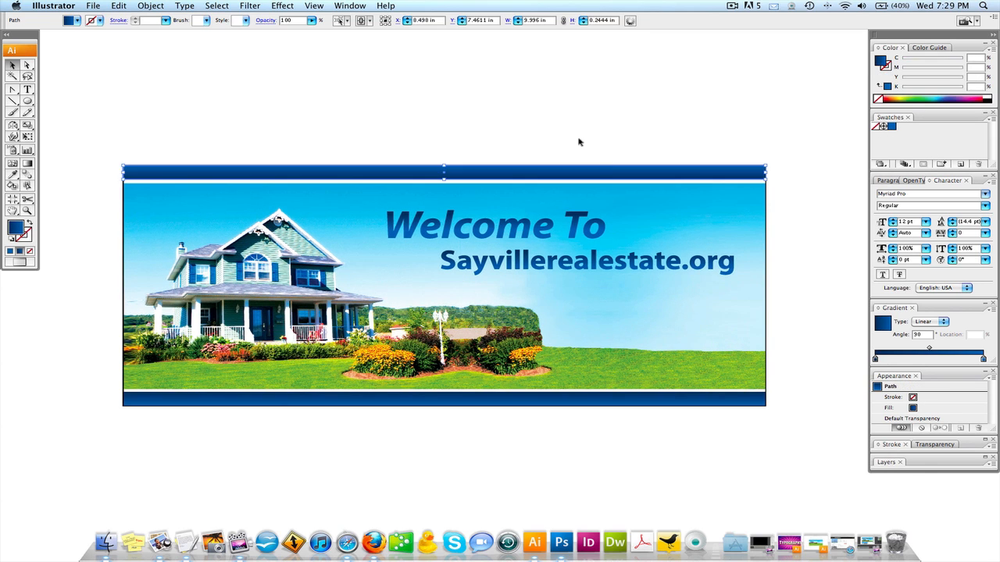
pyautogui.click(577, 141)
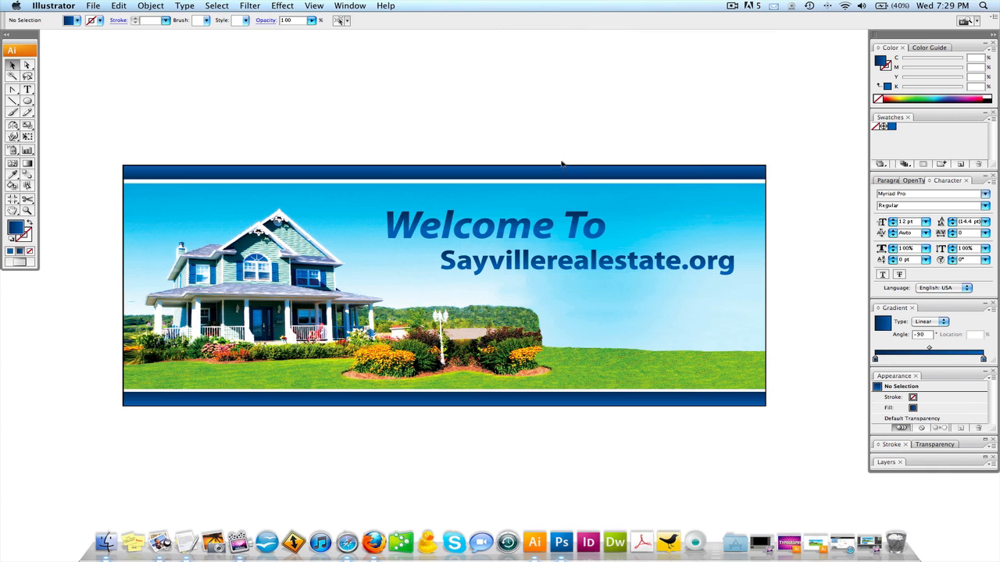
pyautogui.click(556, 176)
pyautogui.click(561, 149)
pyautogui.click(553, 175)
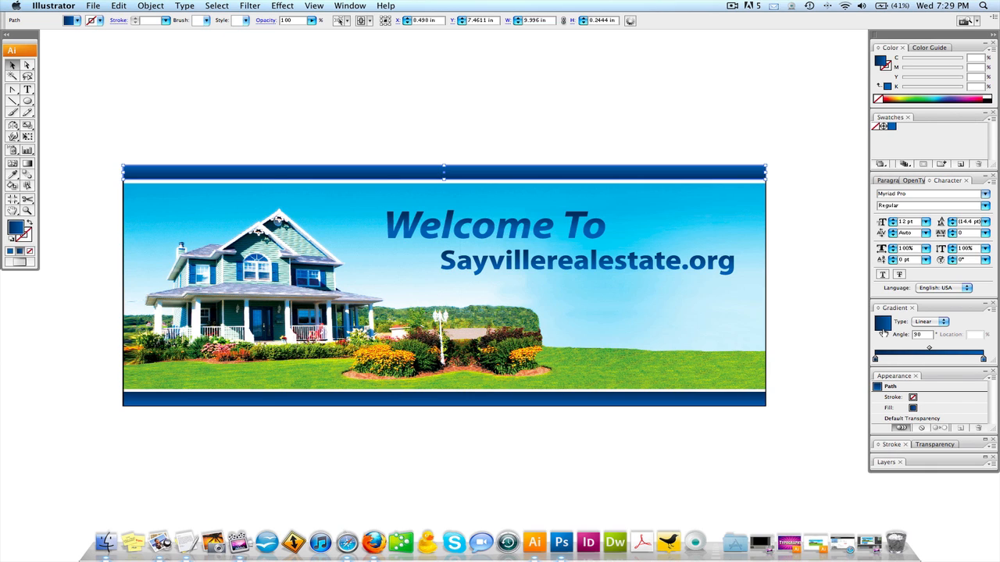
# - Open the Basic CMYK swatch library and group it with the document's swatches
pyautogui.click(988, 114)
pyautogui.moveTo(908, 336)
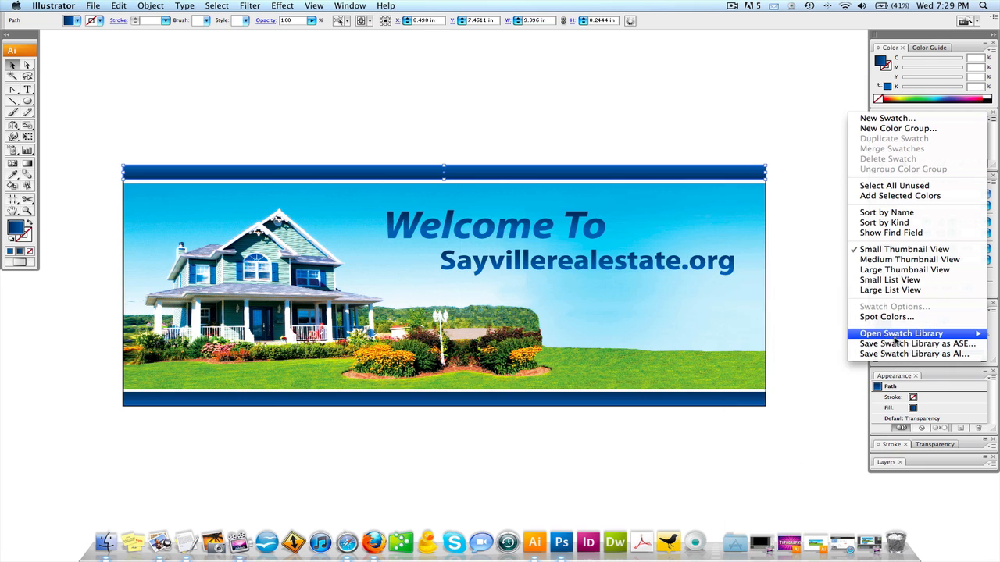
pyautogui.moveTo(841, 340)
pyautogui.click(668, 336)
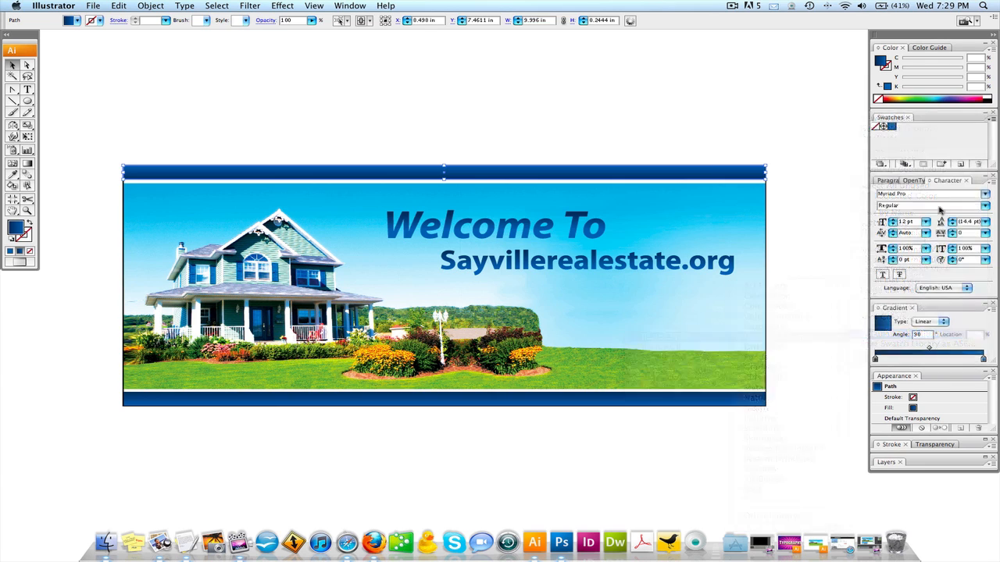
pyautogui.moveTo(867, 137); pyautogui.dragTo(953, 123)
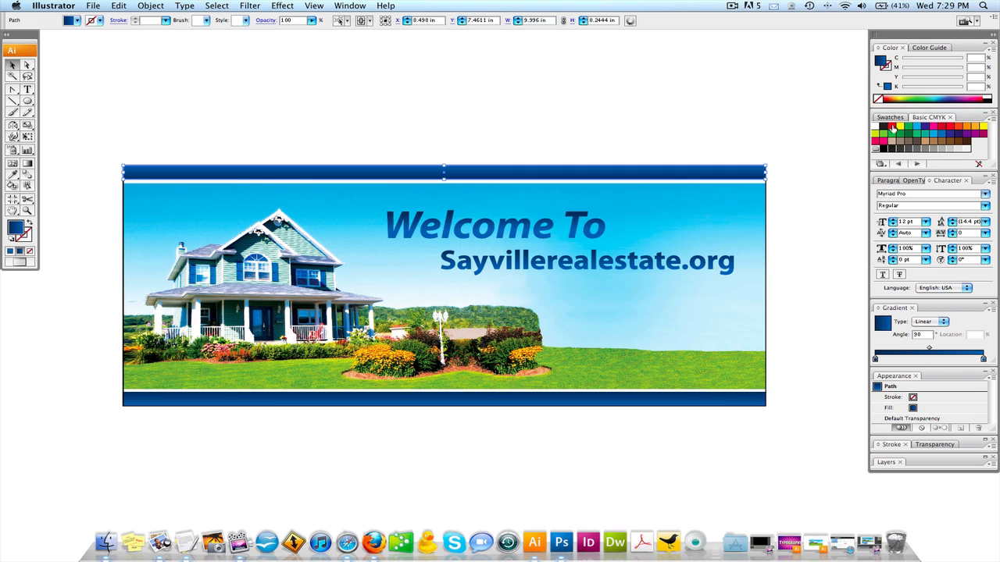
# - Give the upper bar a linear gradient fill at 0° with its starting stop in the Basic CMYK red
pyautogui.click(938, 127)
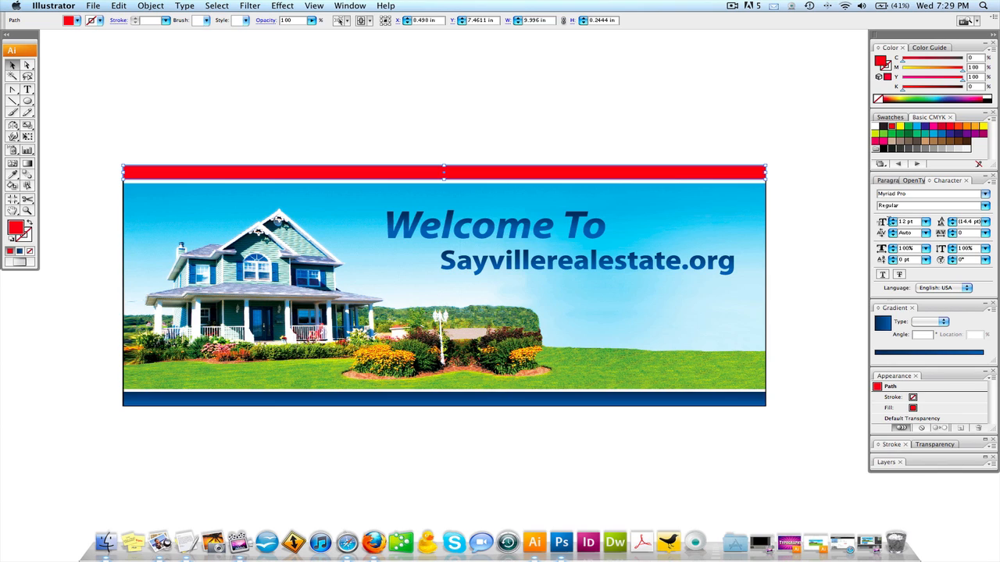
pyautogui.click(882, 323)
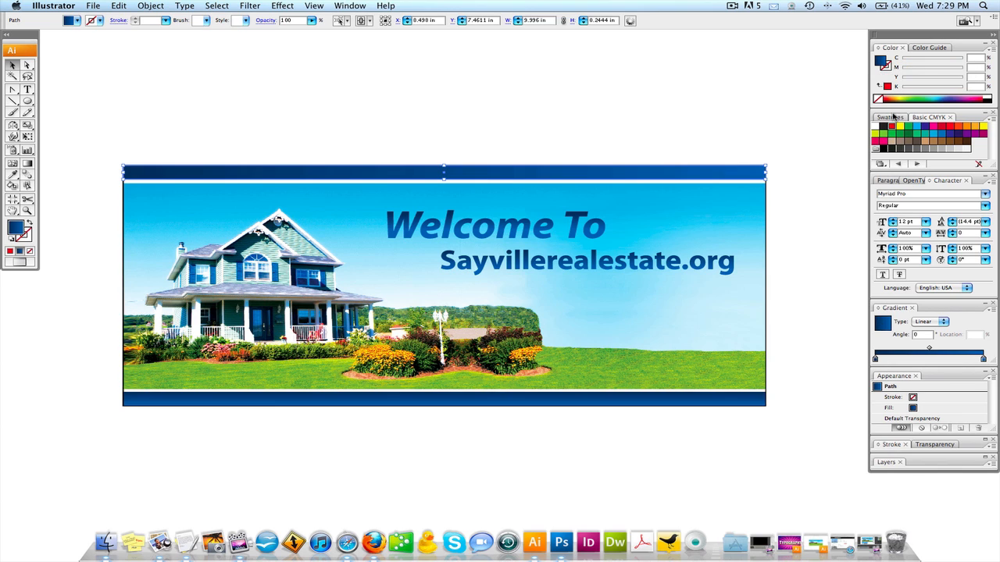
pyautogui.moveTo(892, 128); pyautogui.dragTo(874, 360)
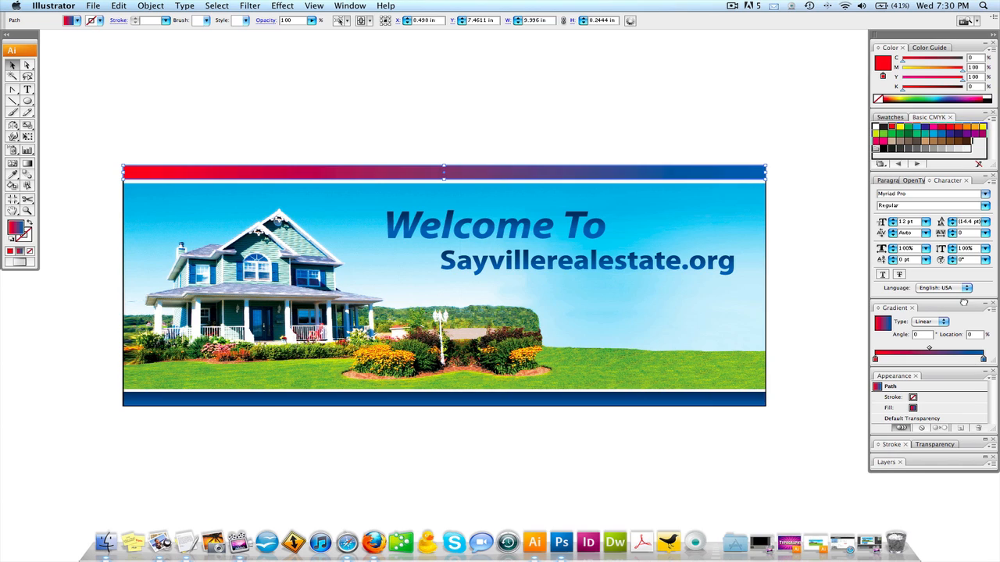
# - Recolor the upper bar gradient's end stop red and darken it to 30% black
pyautogui.click(984, 359)
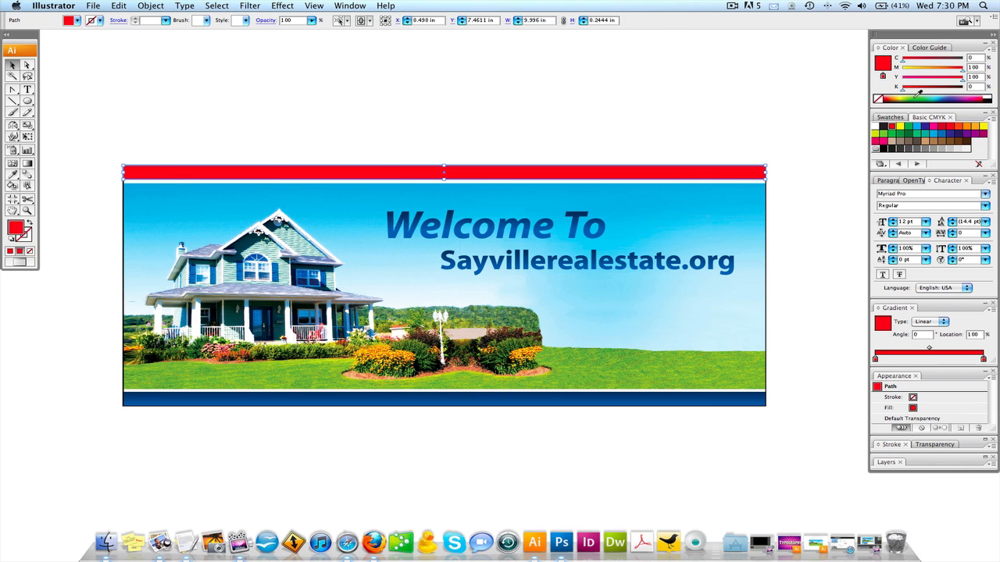
pyautogui.moveTo(902, 91); pyautogui.dragTo(916, 92)
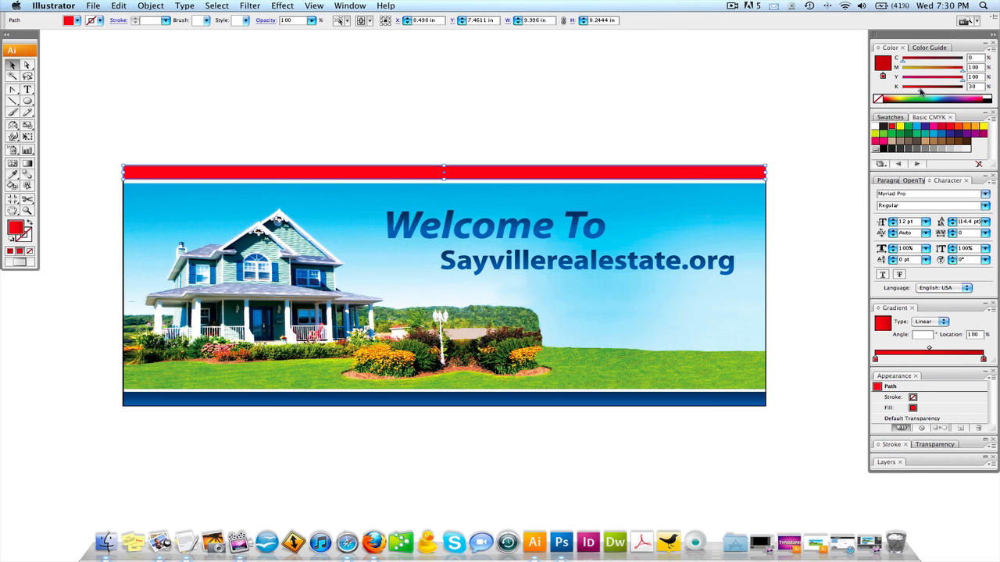
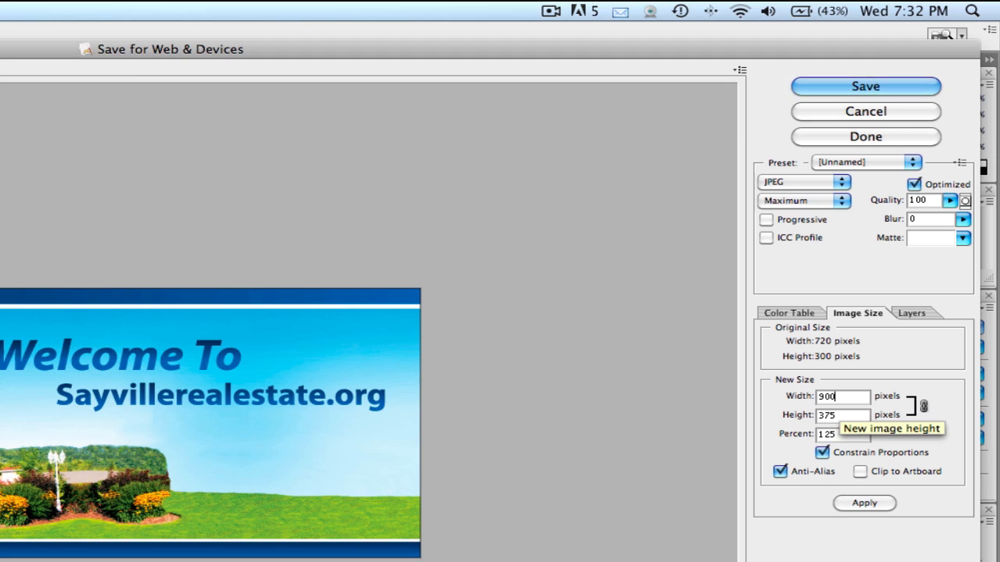
# - Apply the 900-pixel export width, and then restore the width to 720 pixels and apply that size
pyautogui.click(852, 502)
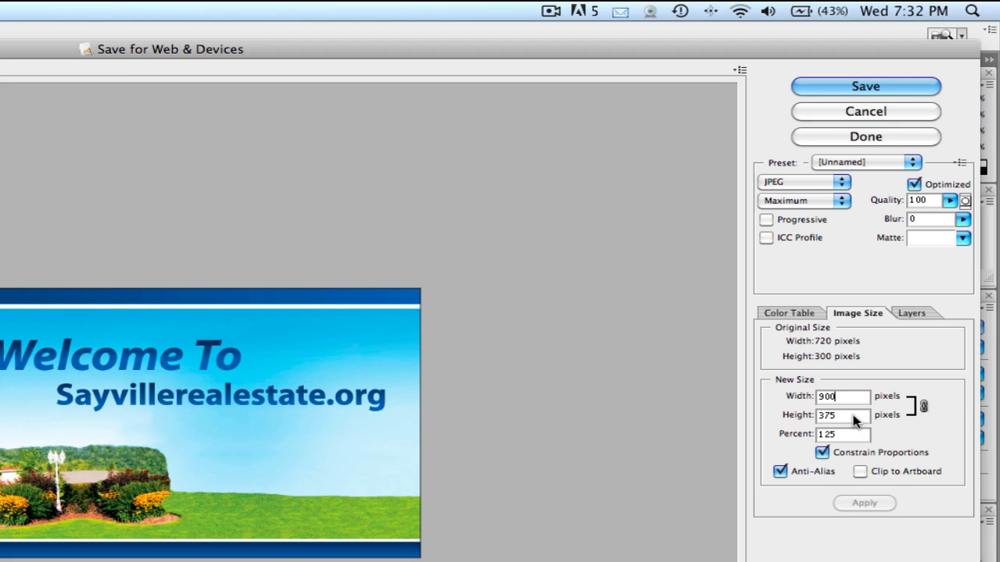
pyautogui.doubleClick(848, 407)
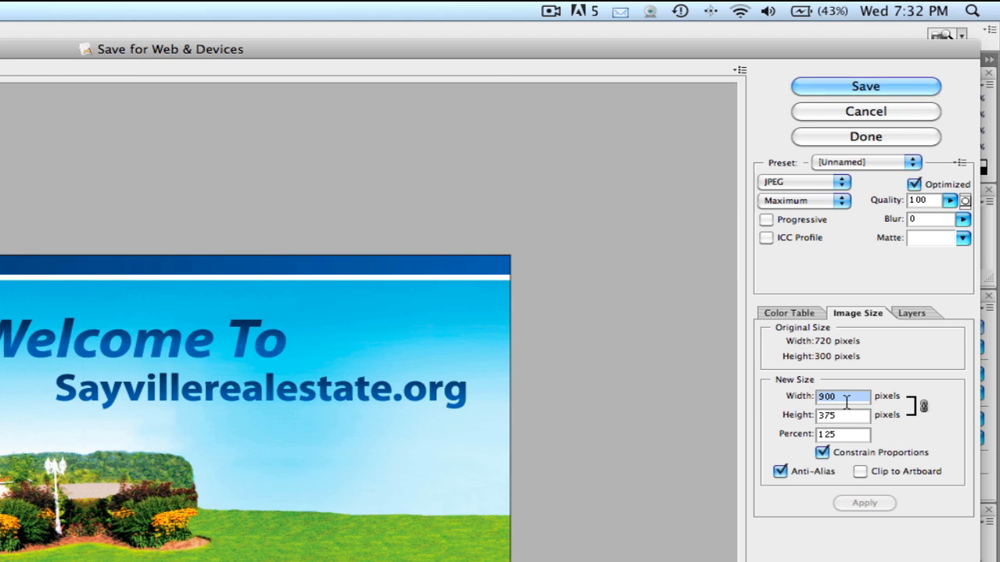
pyautogui.write('720')
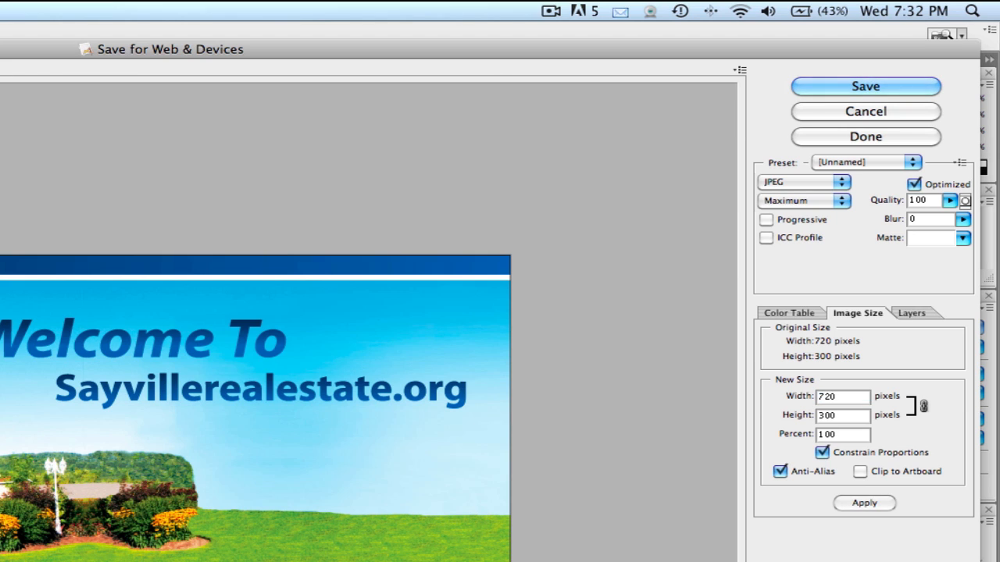
pyautogui.click(863, 505)
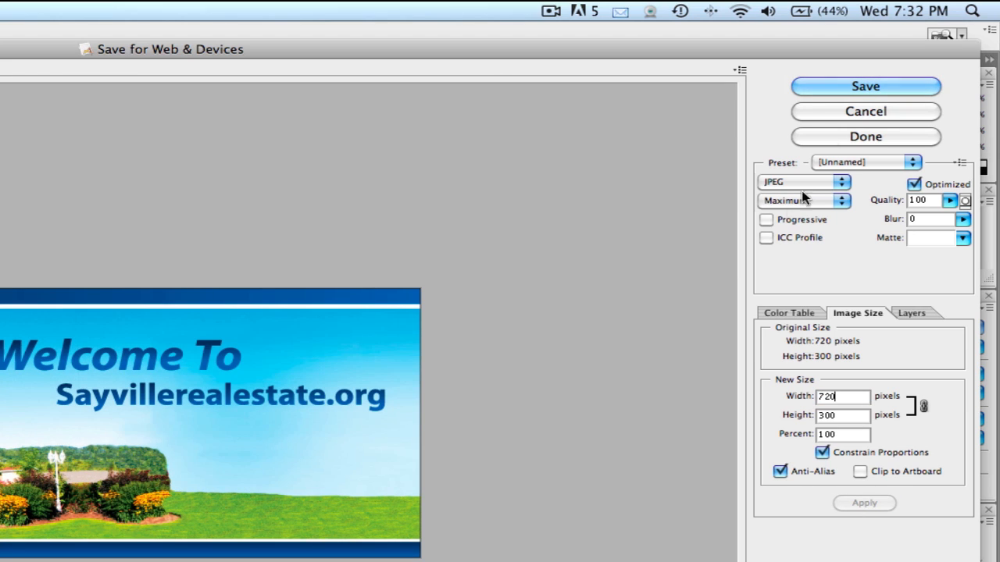
# - Try PNG-8 as the export format in place of JPEG twice, returning to JPEG each time
pyautogui.click(805, 182)
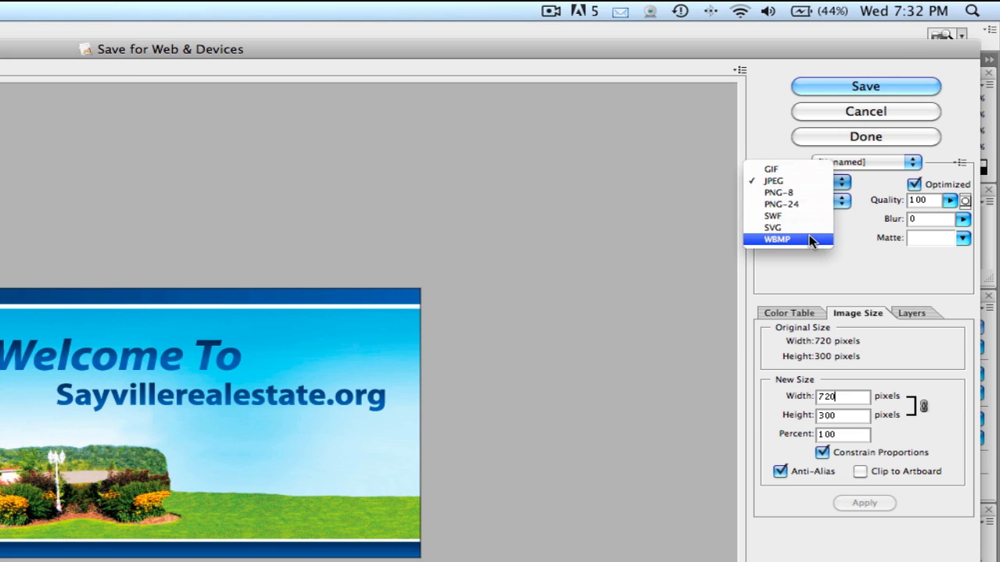
pyautogui.click(809, 183)
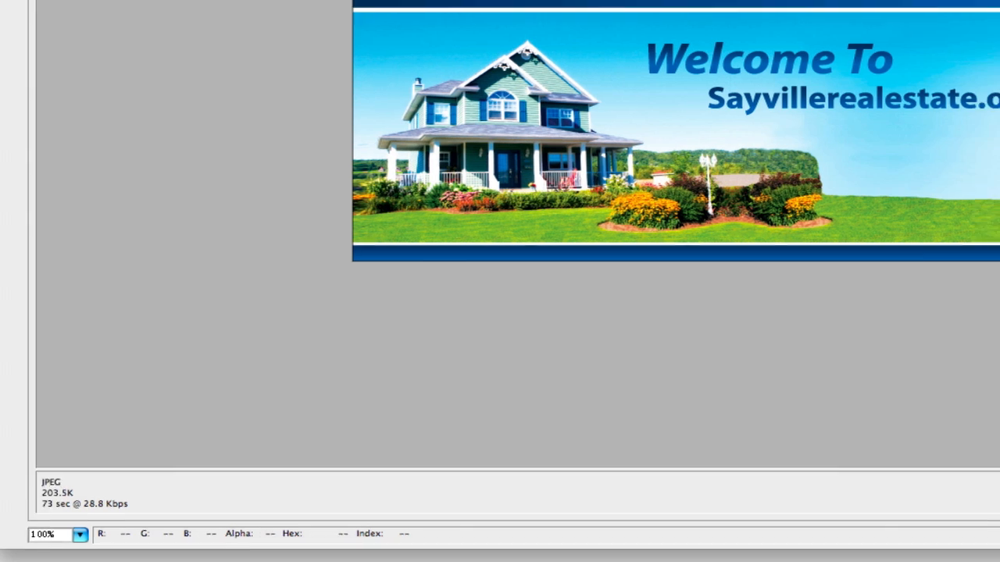
pyautogui.click(785, 182)
pyautogui.click(790, 191)
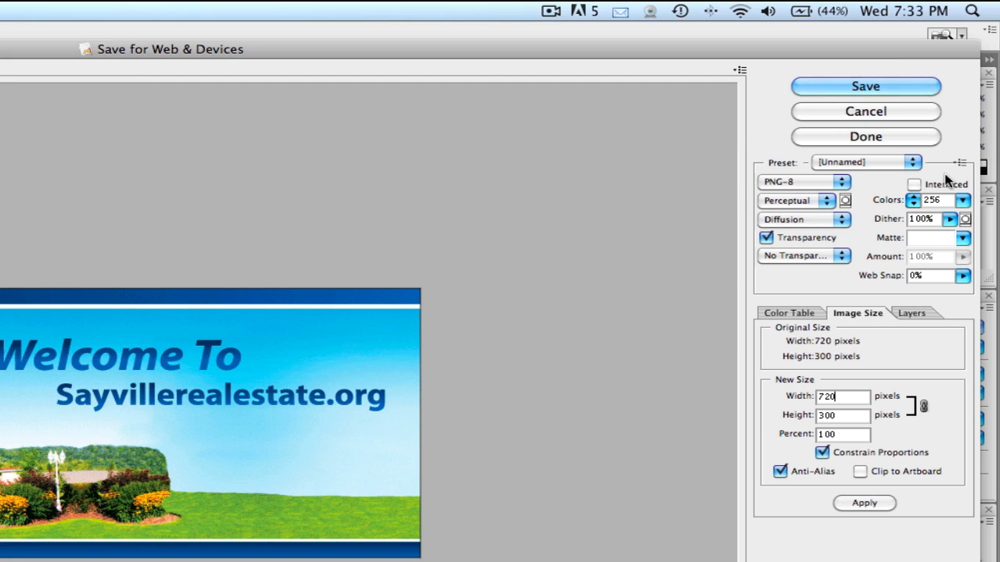
pyautogui.click(812, 186)
pyautogui.click(804, 169)
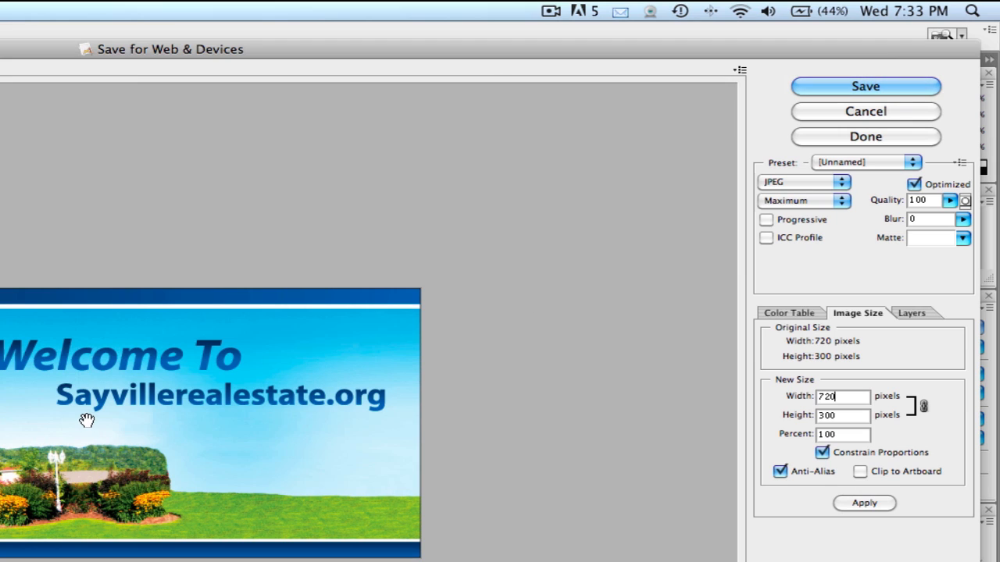
pyautogui.click(809, 182)
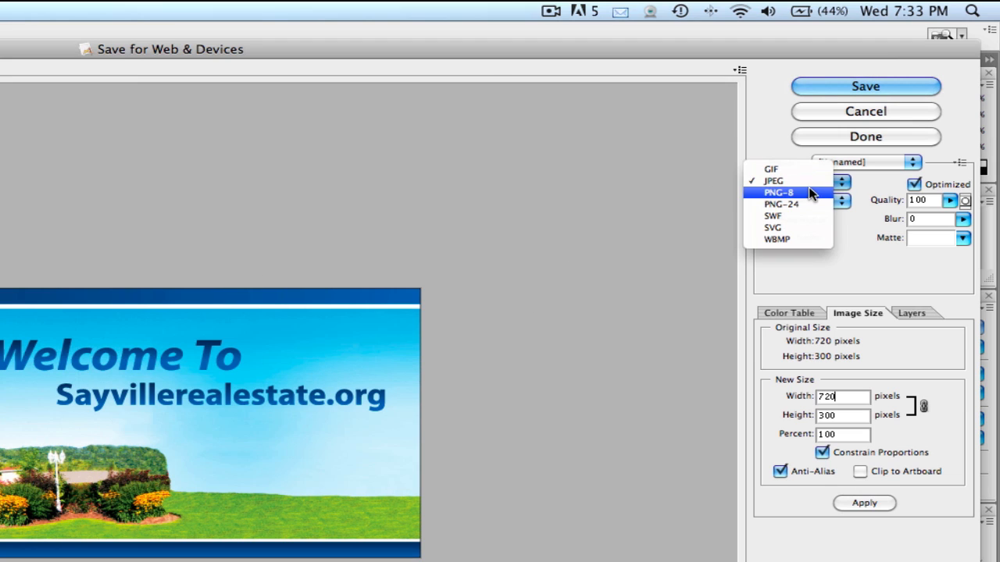
pyautogui.click(807, 191)
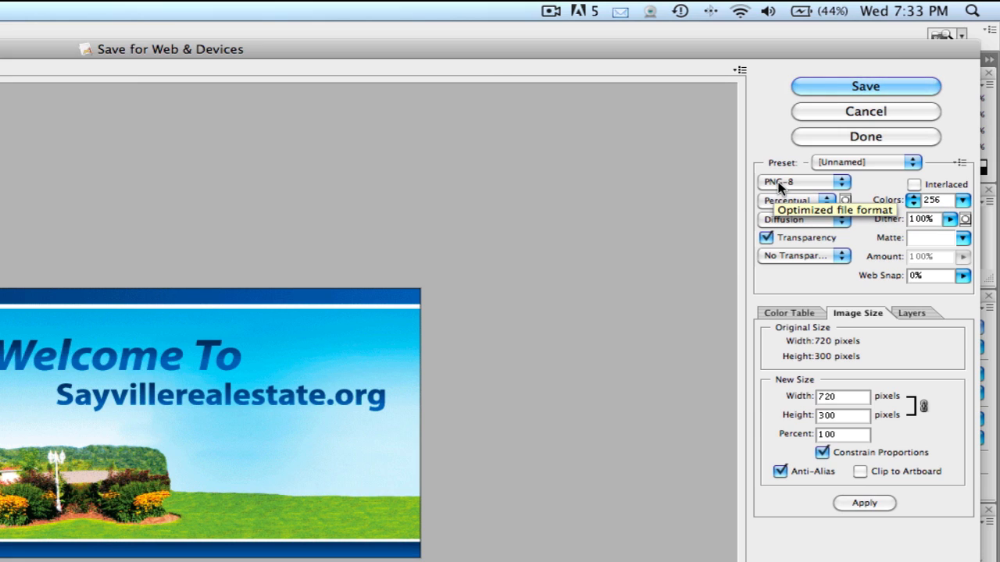
pyautogui.click(819, 185)
pyautogui.click(816, 165)
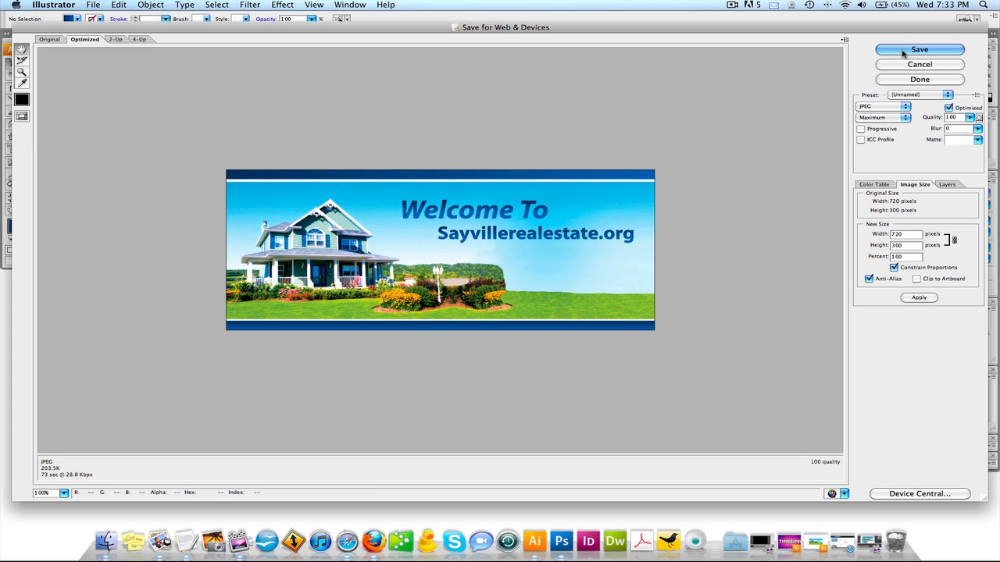
# - Try a lower JPEG export quality of 68 and bring the quality back up to 100
pyautogui.moveTo(969, 117); pyautogui.dragTo(986, 131)
pyautogui.click(969, 117)
pyautogui.click(950, 129)
pyautogui.click(971, 120)
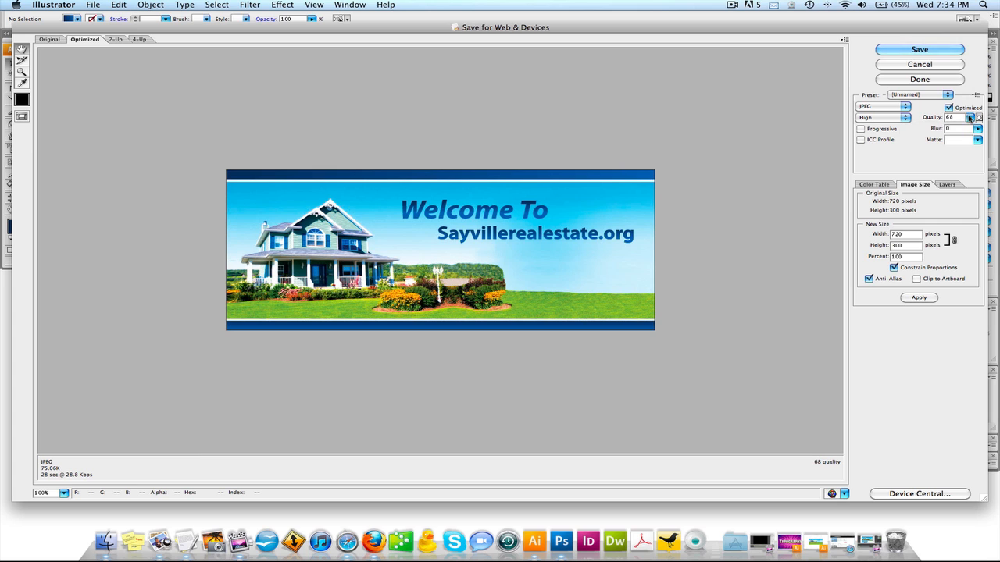
pyautogui.click(969, 119)
pyautogui.click(968, 129)
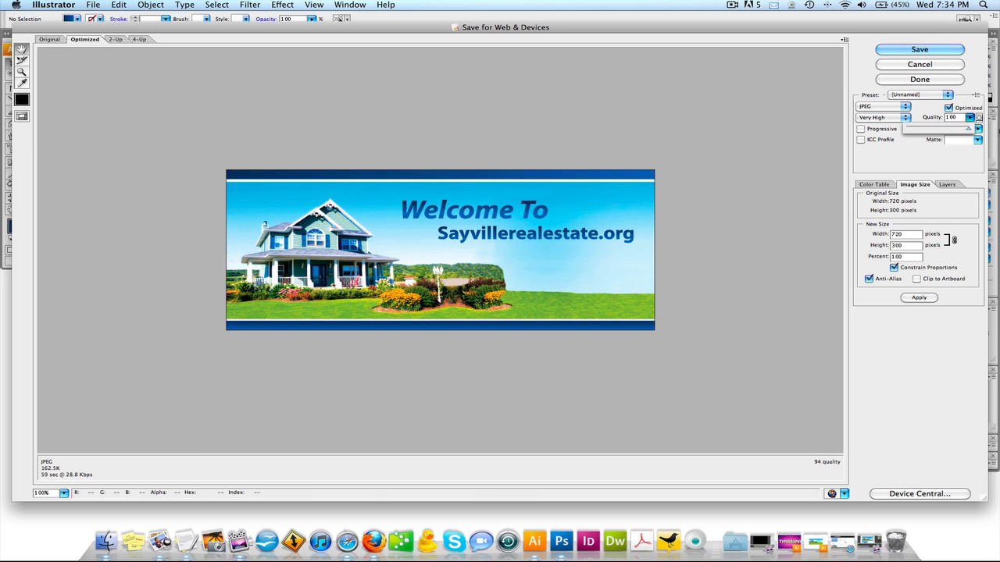
# - Save the optimized banner to the Desktop as Sayville-Real-Estate.jpg with the Images Only format
pyautogui.click(919, 50)
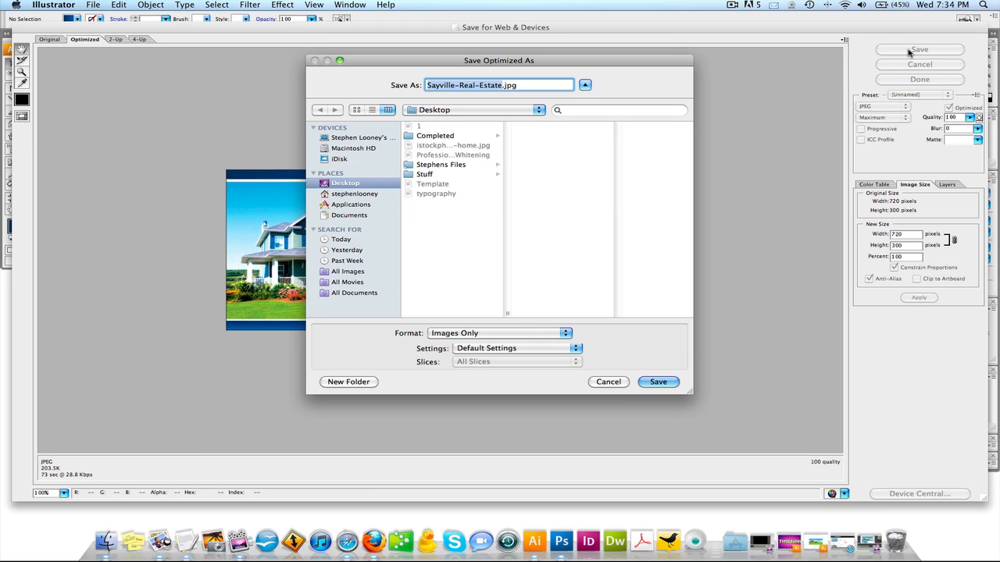
pyautogui.doubleClick(469, 86)
pyautogui.moveTo(497, 86); pyautogui.dragTo(428, 86)
pyautogui.press('Return')
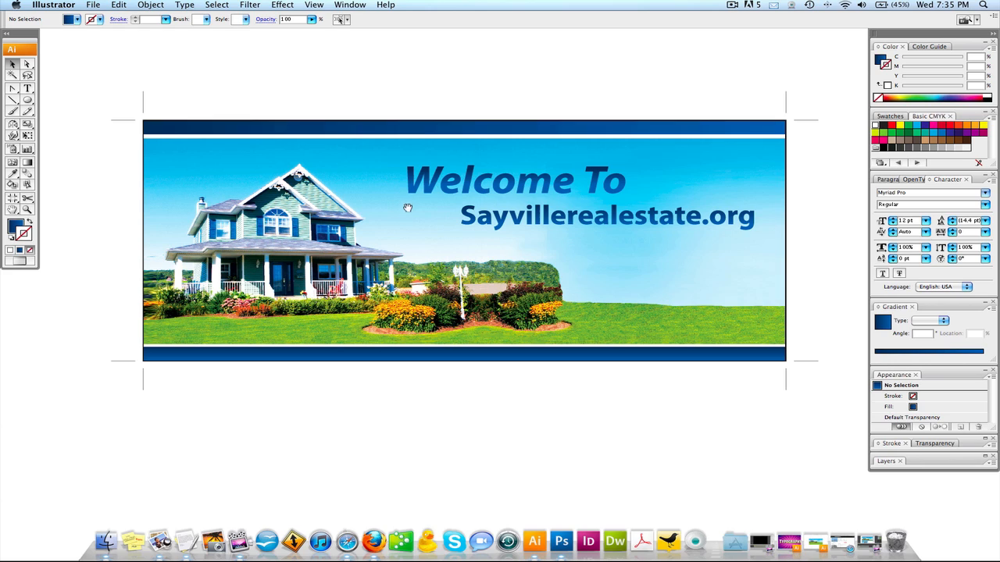